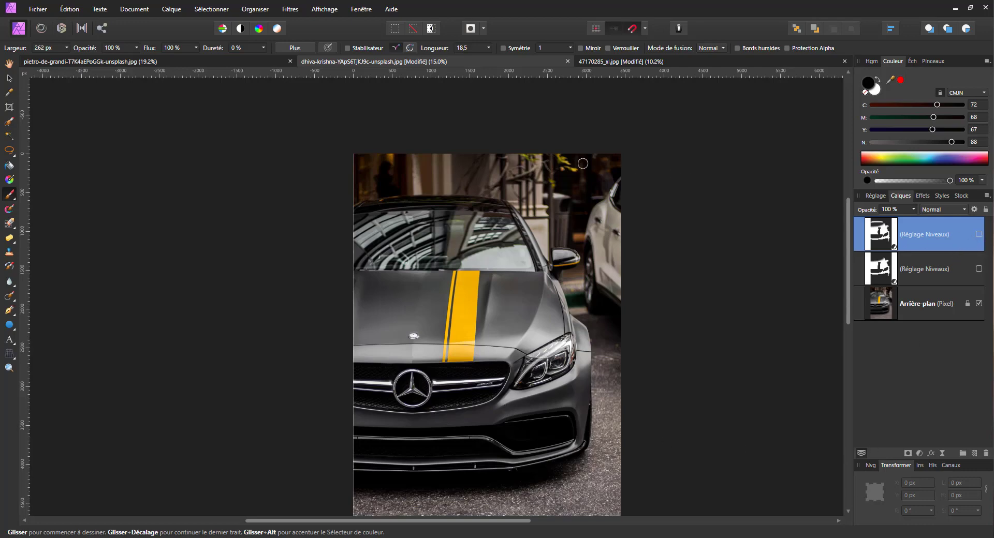
Show and hide the two Levels adjustment layers one at a time to compare the white and black car versions.
click(979, 235)
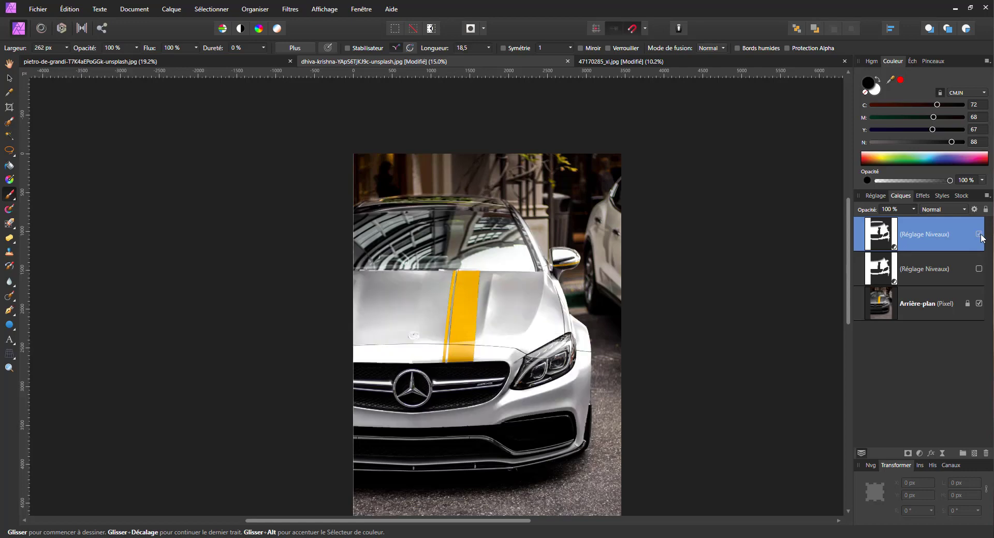
click(979, 236)
click(979, 269)
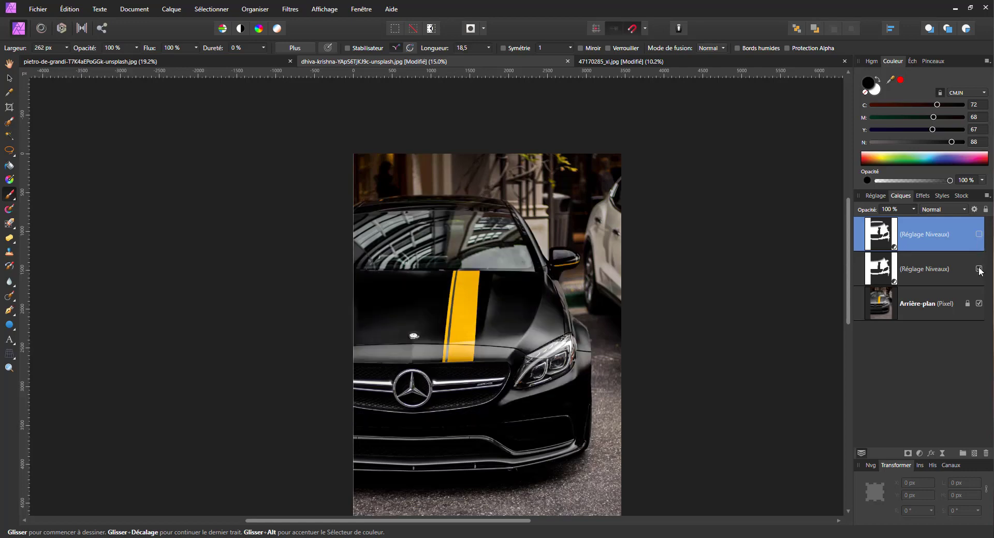
click(979, 269)
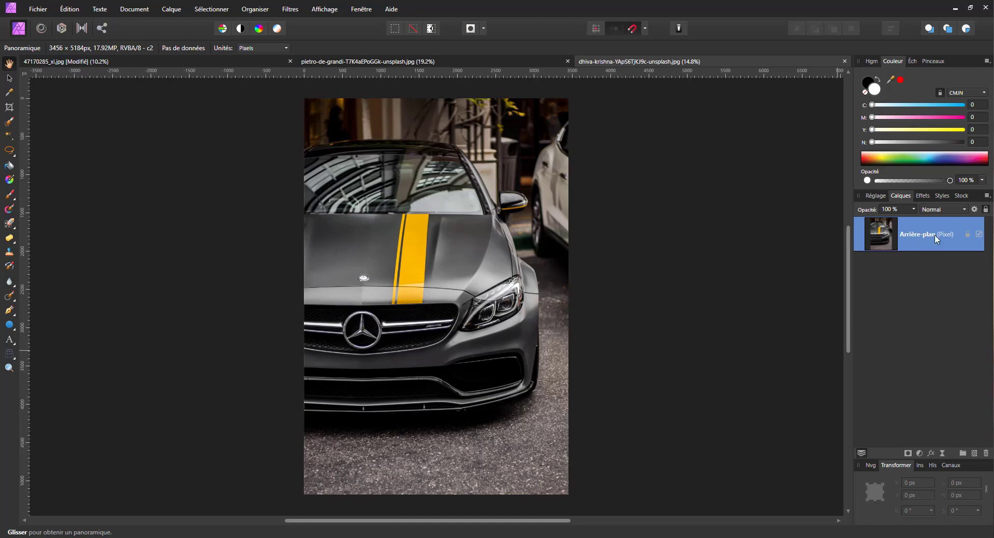
Select the car's windshield area, right-hand pillar and side mirror with the Selection Brush, excluding the background beside the pillar.
click(9, 122)
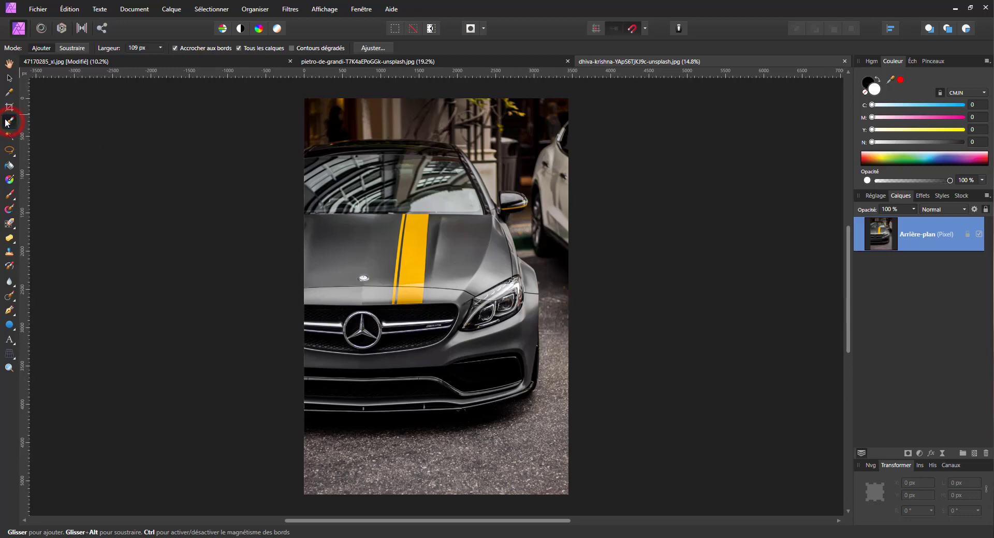
mouse_move(307, 164)
mouse_down()
mouse_move(309, 155)
mouse_move(357, 150)
mouse_move(454, 162)
mouse_move(491, 206)
mouse_up()
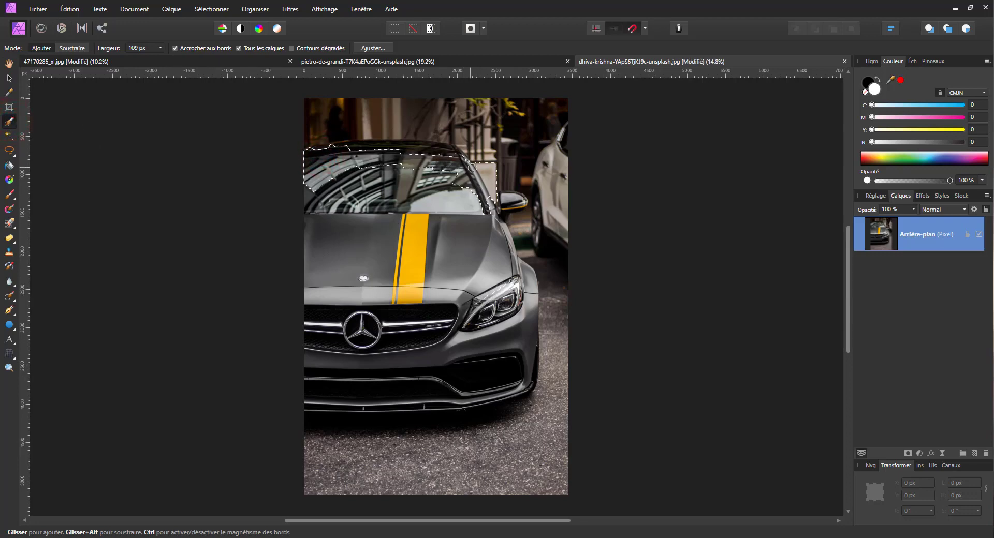
scroll(476, 192, up, 1)
scroll(477, 192, up, 3)
click(484, 167)
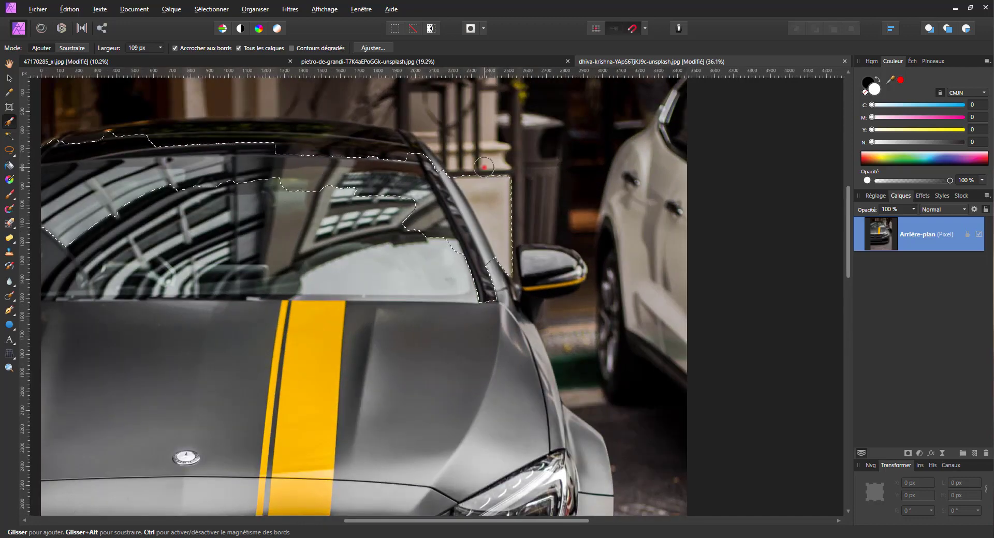
drag(495, 286, 512, 309)
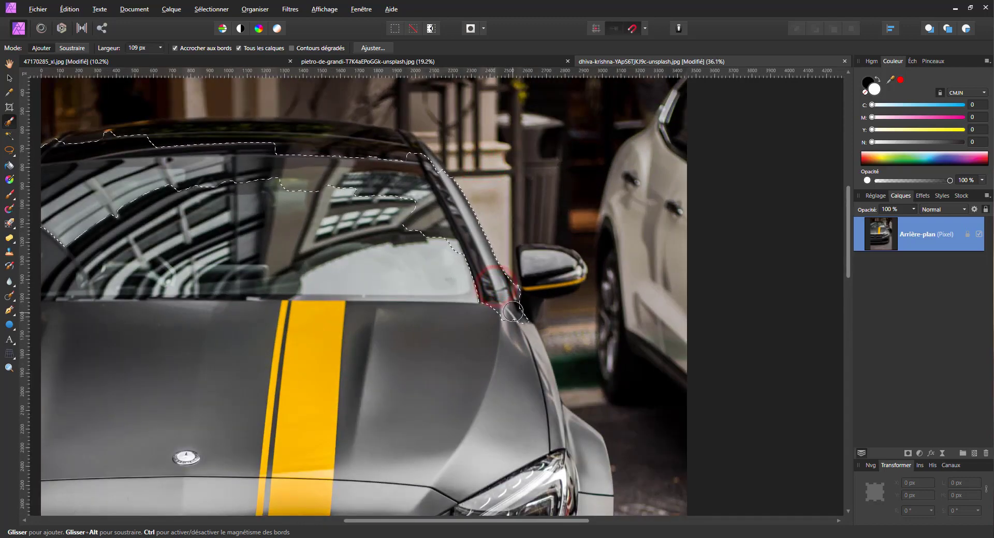
mouse_move(548, 269)
mouse_down()
mouse_move(528, 254)
mouse_move(554, 269)
mouse_move(538, 289)
mouse_move(571, 280)
mouse_up()
Add the hood on both sides of the yellow stripe and the rest of the roof to the selection.
scroll(415, 339, down, 3)
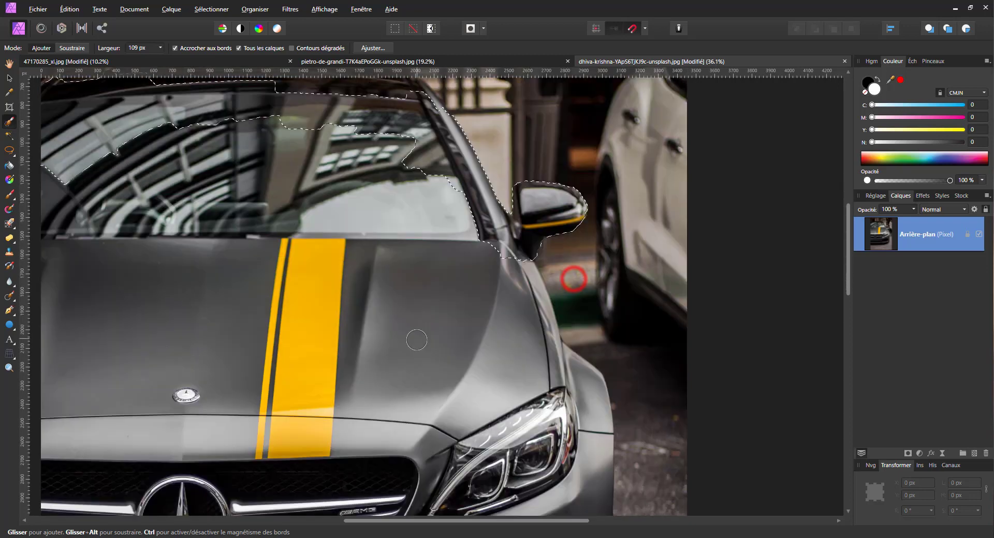
scroll(427, 321, down, 4)
drag(427, 318, 428, 291)
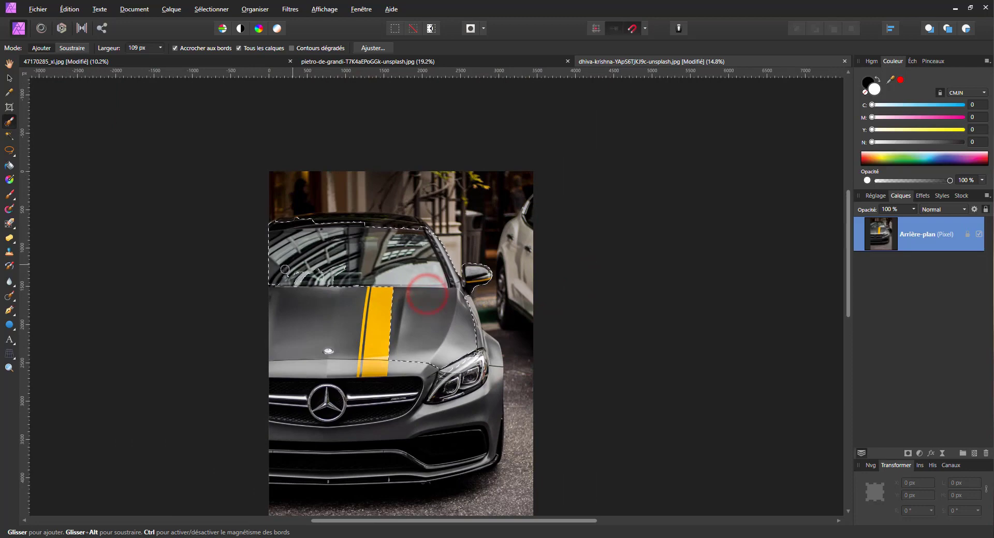
mouse_move(315, 312)
mouse_down()
mouse_move(356, 287)
mouse_move(335, 261)
mouse_move(287, 285)
mouse_move(346, 243)
mouse_move(296, 234)
mouse_move(324, 224)
mouse_move(415, 230)
mouse_move(280, 225)
mouse_move(305, 222)
mouse_up()
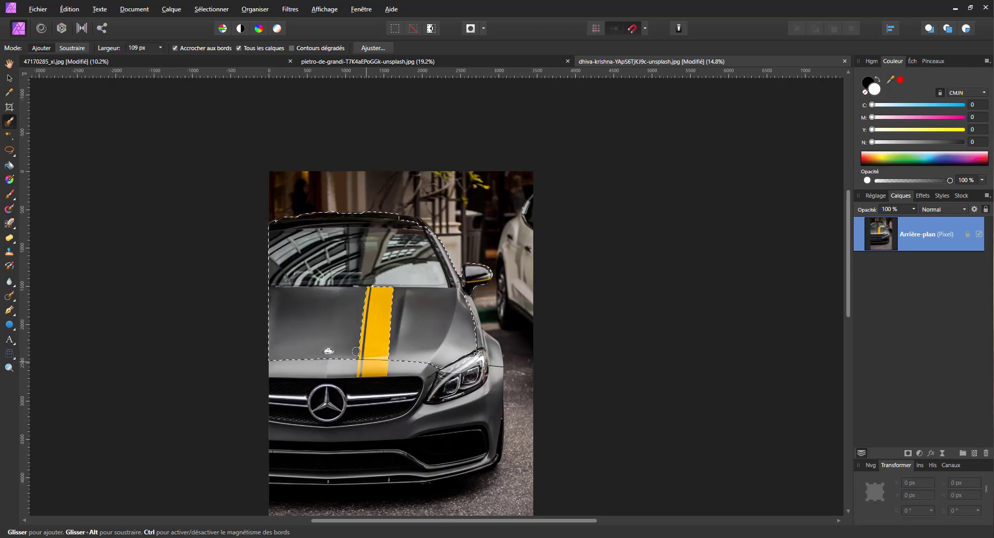
Extend the selection over the bodywork above the grille and the front fender around the headlight.
scroll(343, 343, down, 1)
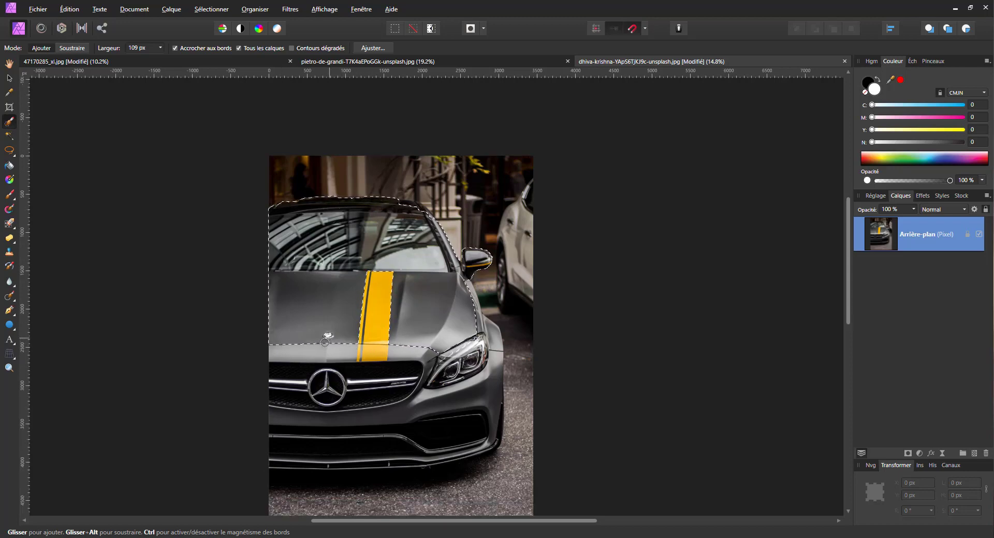
scroll(344, 344, up, 2)
mouse_move(324, 346)
mouse_down()
mouse_move(354, 360)
mouse_move(309, 356)
mouse_move(495, 348)
mouse_move(524, 359)
mouse_move(531, 396)
mouse_up()
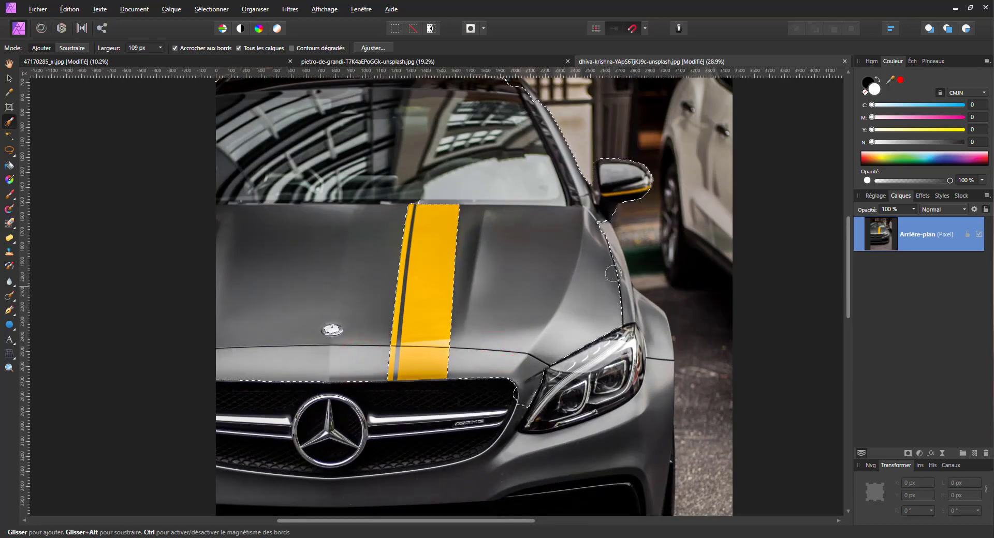
mouse_move(599, 229)
mouse_down()
mouse_move(625, 304)
mouse_move(651, 319)
mouse_move(655, 346)
mouse_move(633, 369)
mouse_move(630, 337)
mouse_move(657, 358)
mouse_move(645, 434)
mouse_move(513, 462)
mouse_up()
Set the selection brush width to 31 px and refine the selection between the grille and the headlight.
click(160, 48)
drag(151, 59, 144, 59)
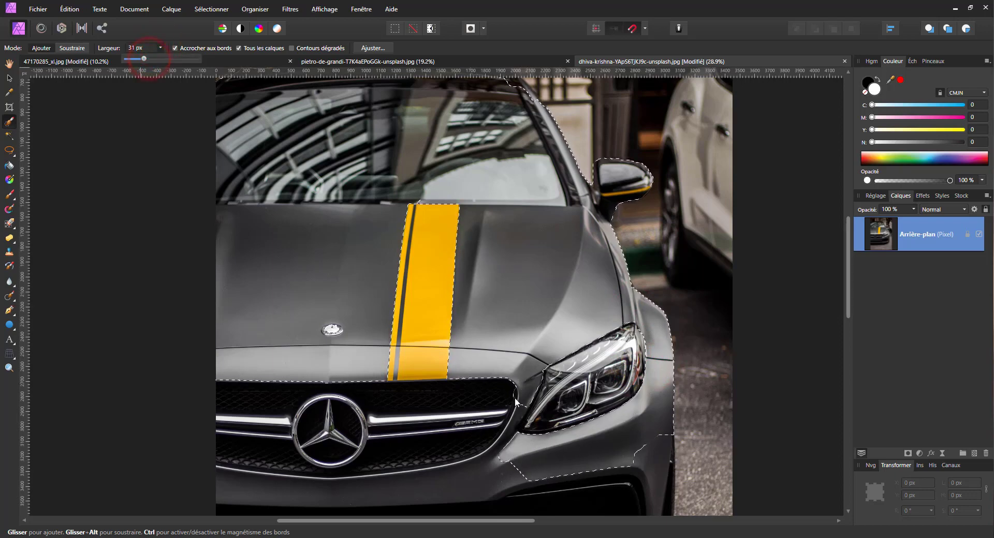
mouse_move(515, 398)
mouse_down()
mouse_move(524, 404)
mouse_move(503, 441)
mouse_up()
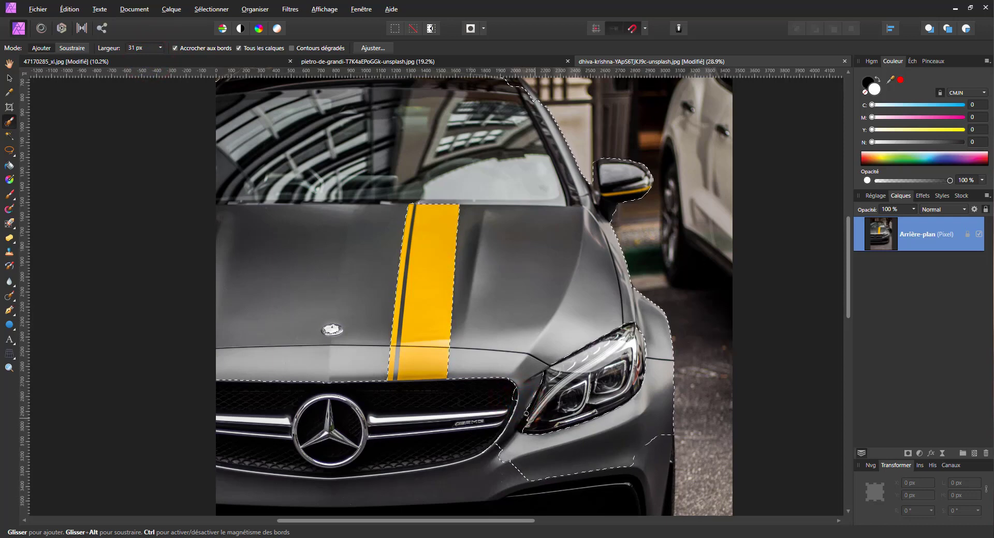
drag(511, 396, 520, 426)
Add the front bumper below the grille and around the lower air intake to the selection.
key(space)
drag(592, 443, 566, 295)
drag(628, 295, 632, 387)
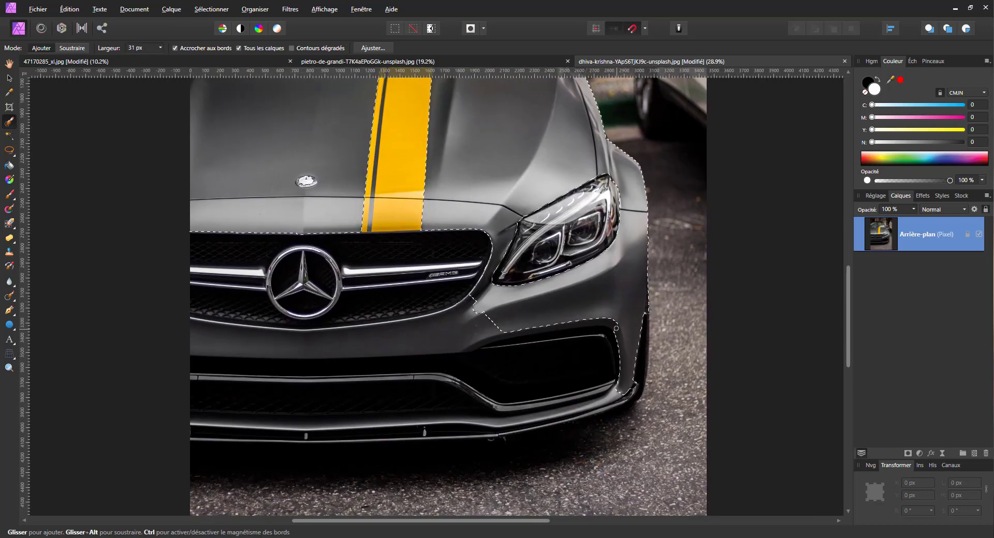
mouse_move(565, 318)
mouse_down()
mouse_move(502, 331)
mouse_move(578, 315)
mouse_move(504, 334)
mouse_move(549, 330)
mouse_move(243, 338)
mouse_move(440, 331)
mouse_move(295, 340)
mouse_move(466, 348)
mouse_move(509, 324)
mouse_up()
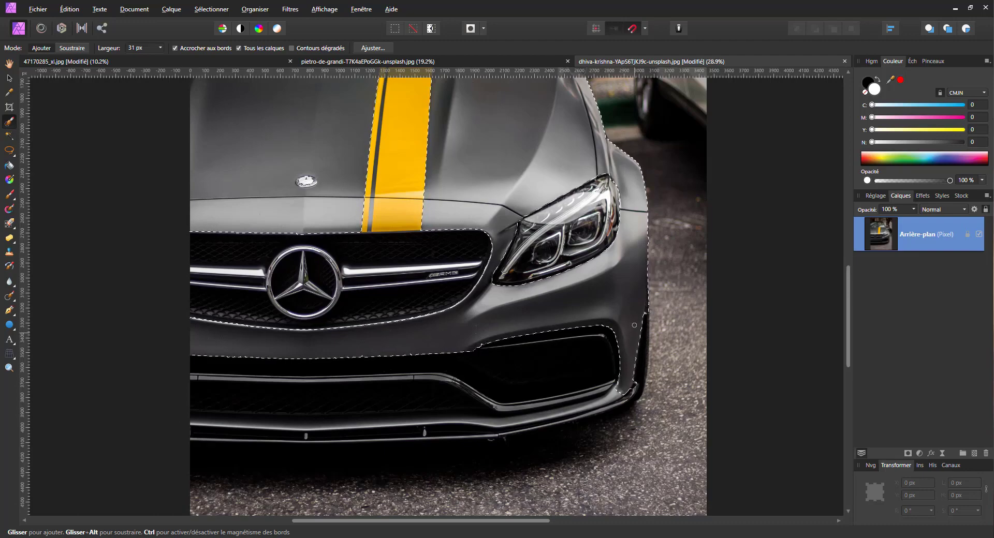
Check the whole selection outline and clean up the small irregularity along the roof edge.
key(ctrl+minus)
key(ctrl+minus)
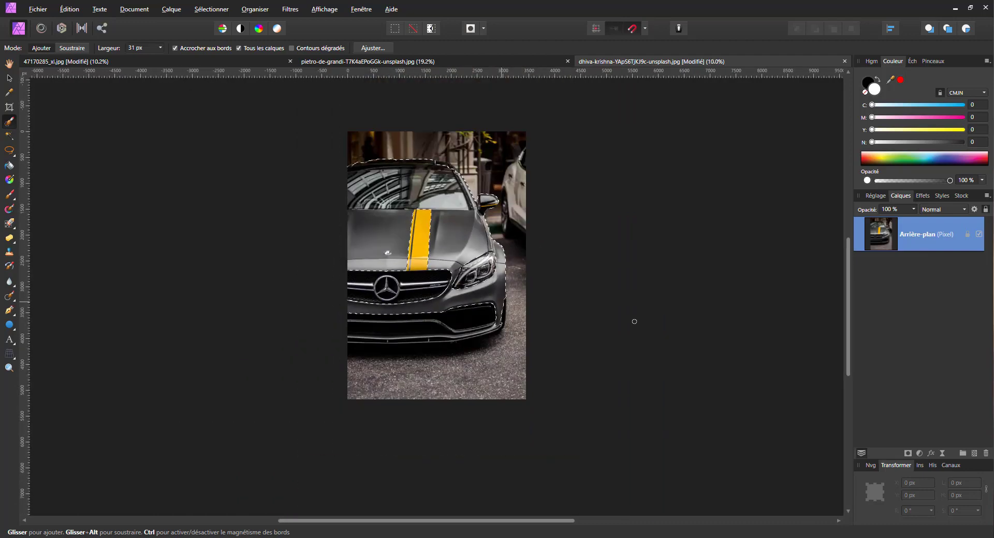
key(ctrl+plus)
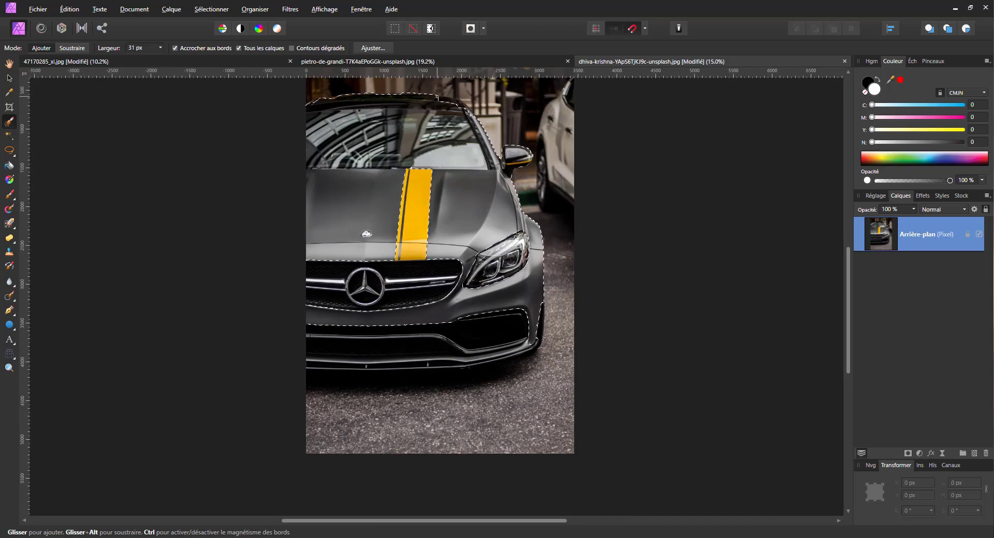
drag(437, 102, 437, 99)
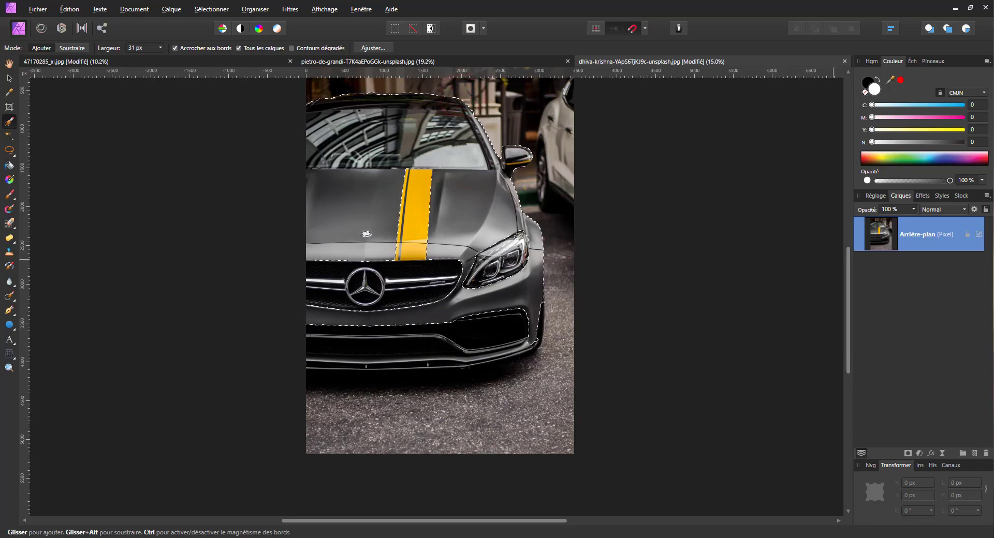
Add a Levels adjustment to the selected bodywork with black level 30 %, white level 100 % and gamma 1.092.
click(920, 454)
click(819, 205)
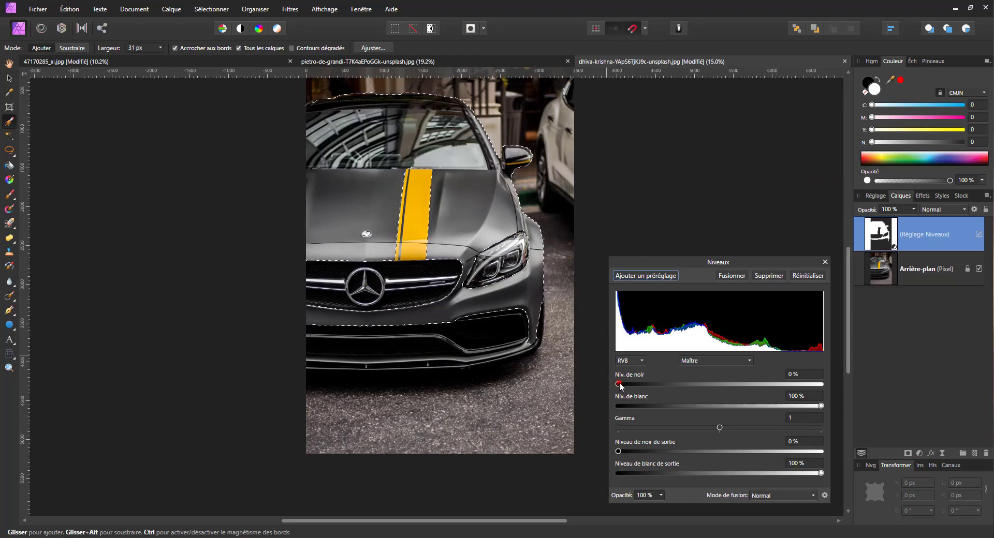
drag(619, 384, 680, 384)
mouse_move(821, 406)
mouse_down()
mouse_move(806, 406)
mouse_move(822, 403)
mouse_up()
drag(720, 428, 729, 428)
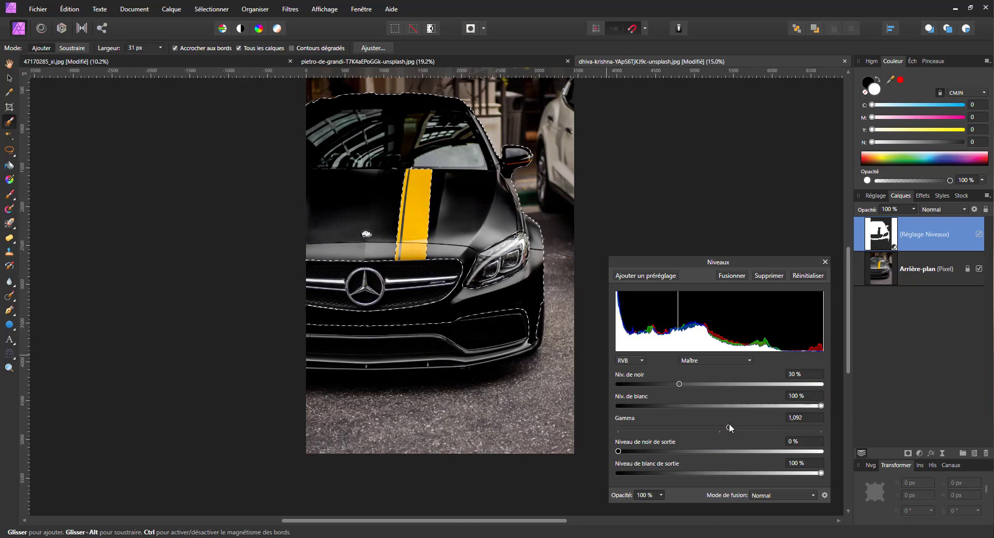
Clear the pixel selection and the layer selection, and activate the Paint Brush.
click(9, 78)
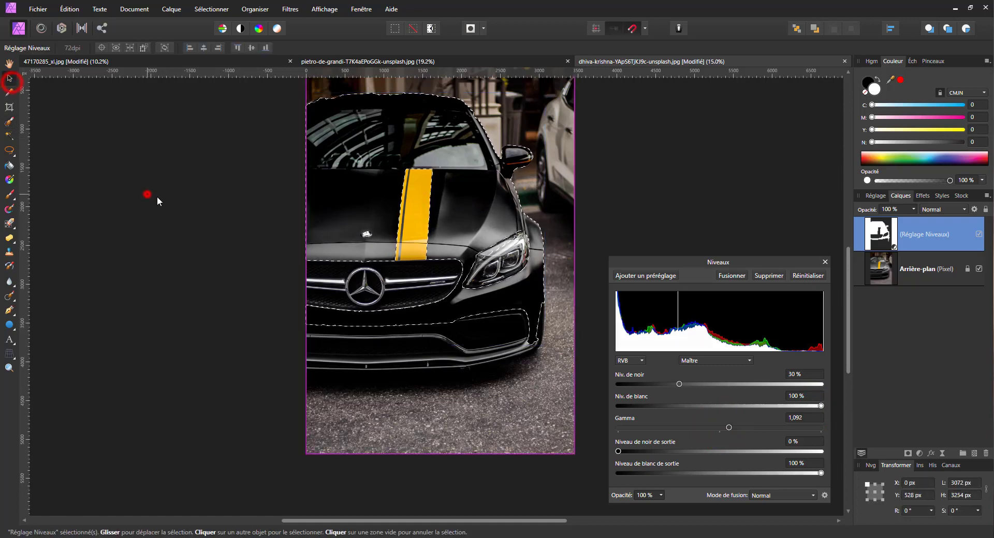
click(147, 194)
key(ctrl+d)
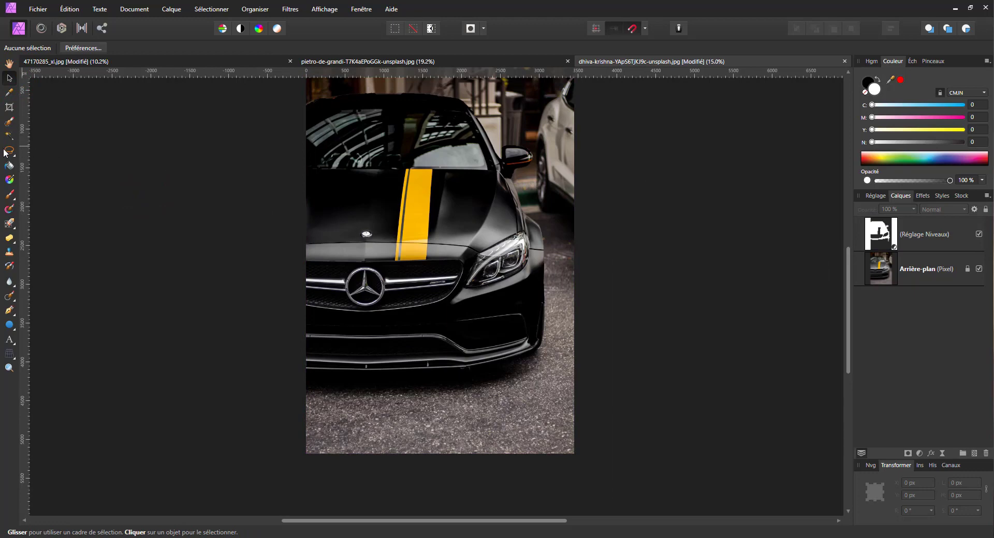
click(9, 195)
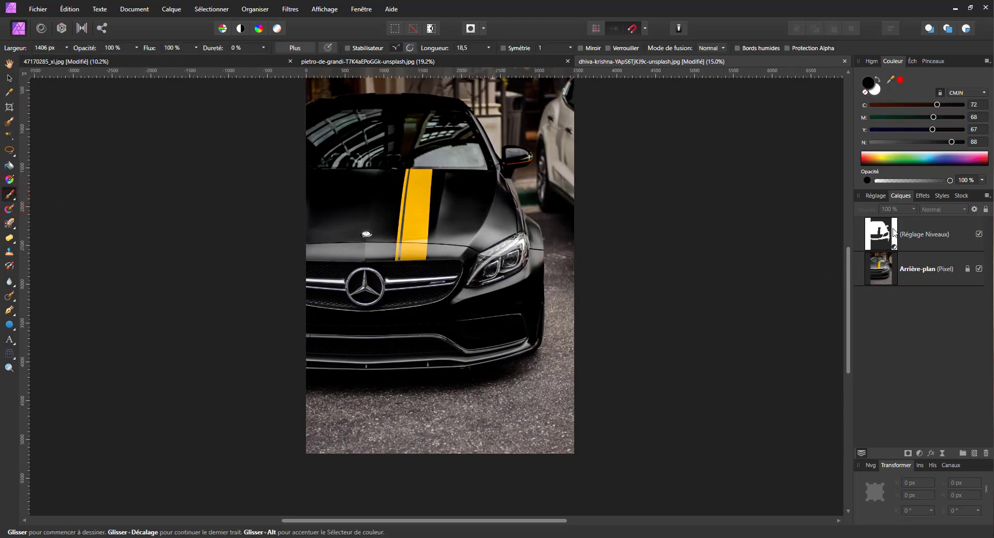
click(440, 106)
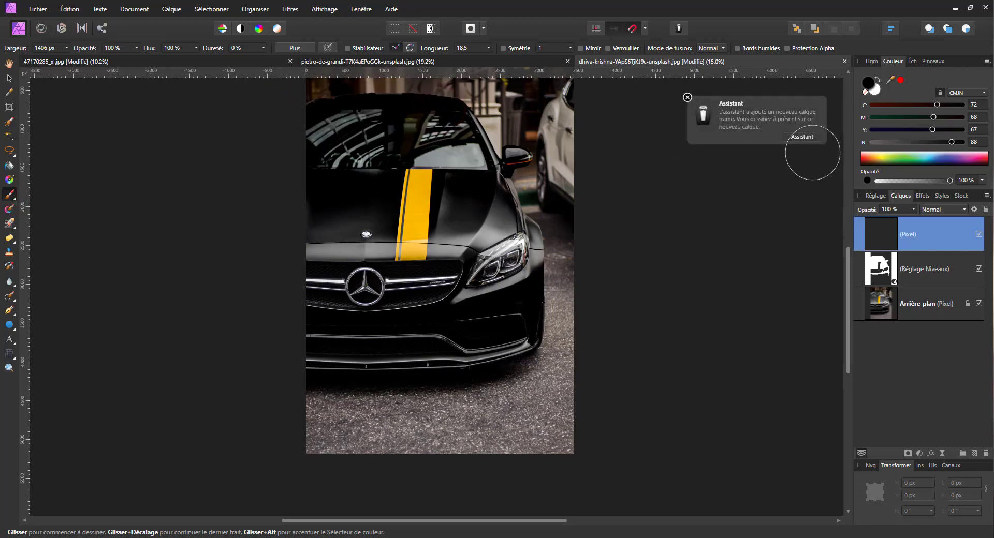
click(897, 261)
click(953, 248)
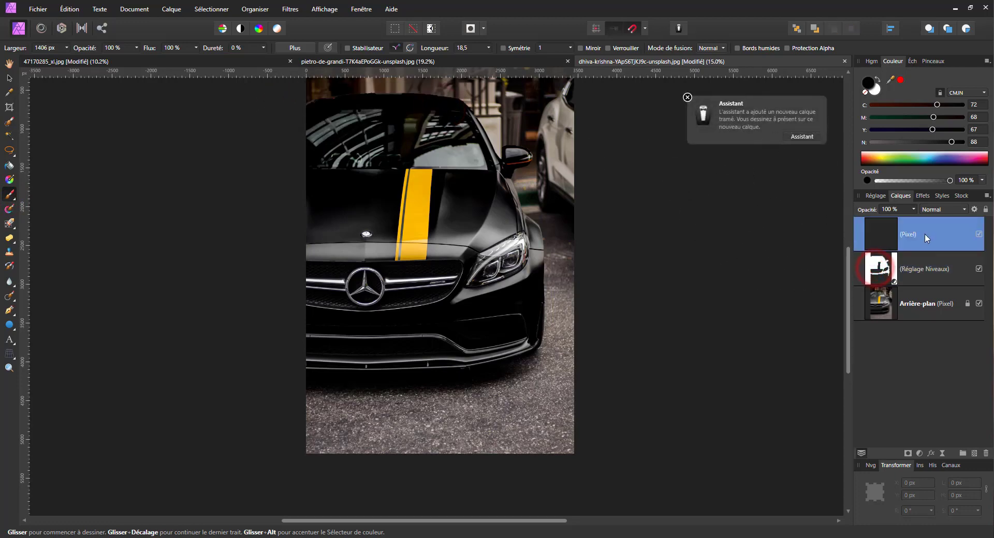
click(986, 454)
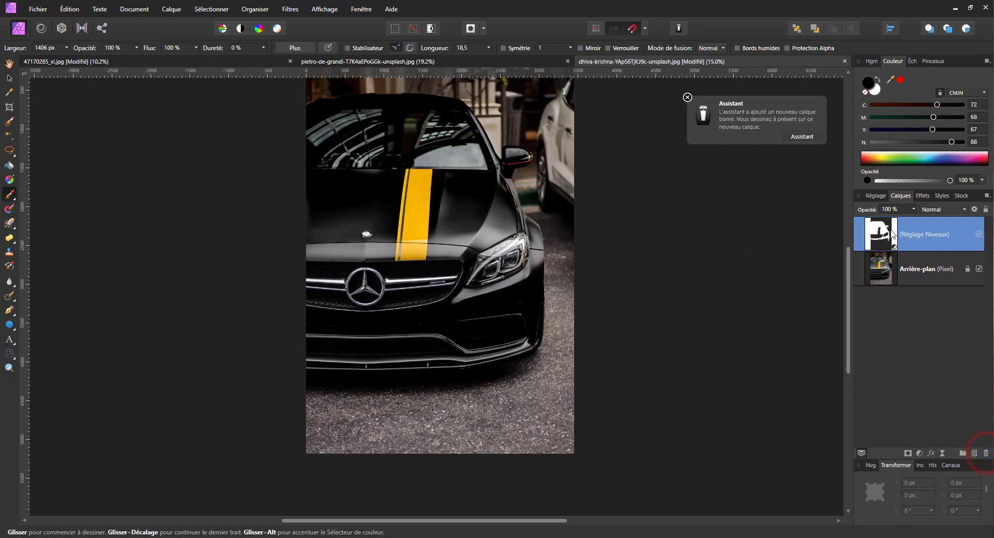
Paint the Levels adjustment's mask black over the windshield with the soft 1406 px brush to remove the darkening there.
drag(449, 116, 290, 115)
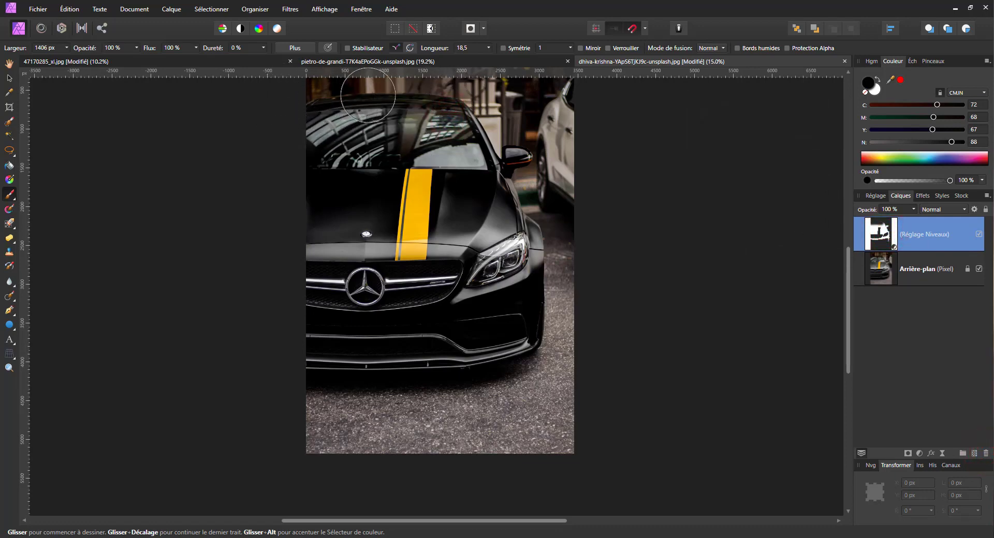
mouse_move(417, 117)
mouse_down()
mouse_move(307, 122)
mouse_move(418, 118)
mouse_up()
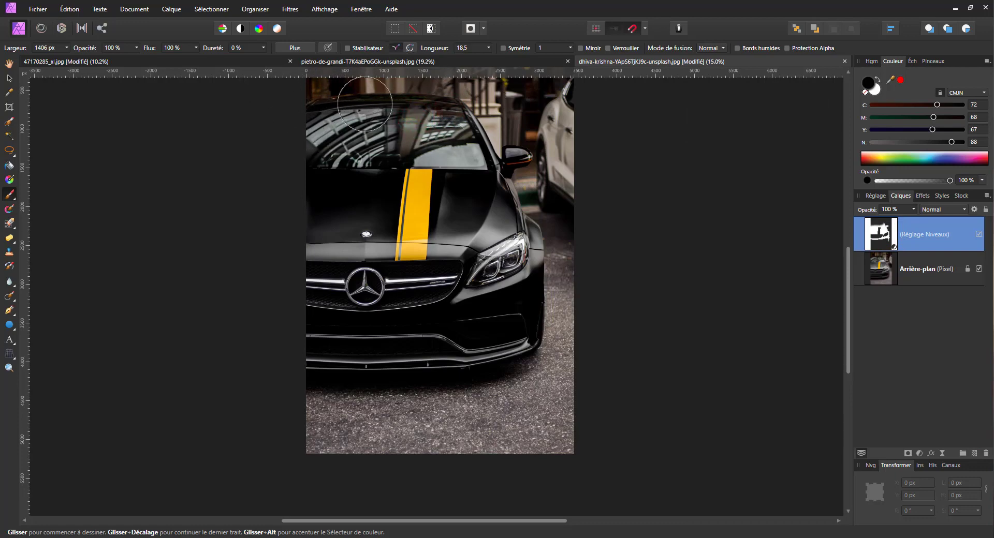
mouse_move(344, 128)
mouse_down()
mouse_move(285, 131)
mouse_move(415, 129)
mouse_up()
Set the brush width to 16 px and mask the adjustment off the yellow strip on the side mirror.
scroll(389, 220, up, 2)
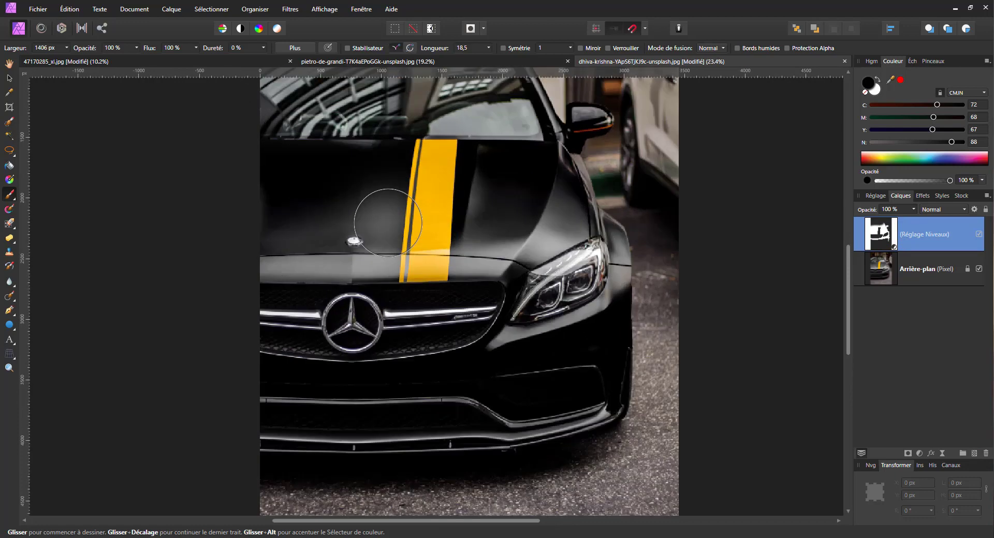
drag(475, 216, 375, 391)
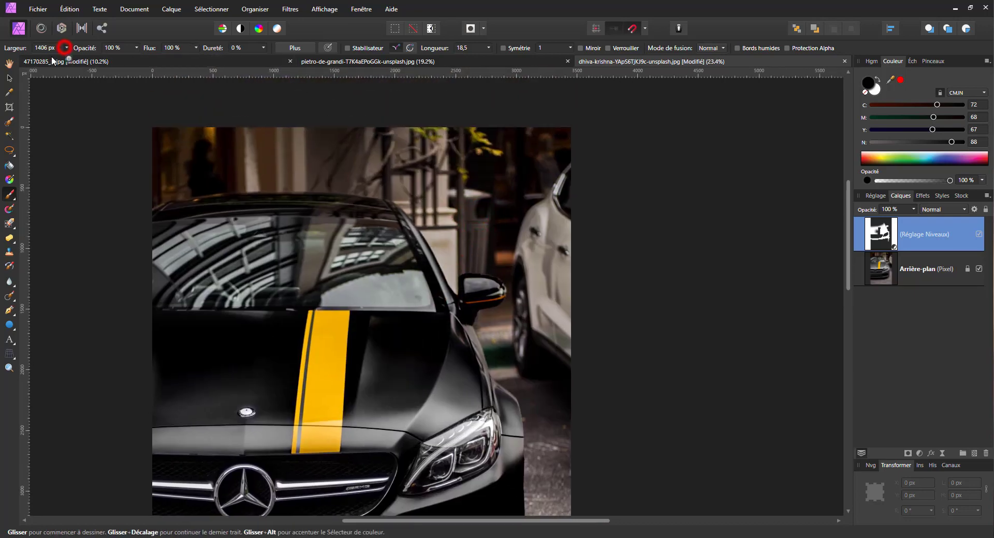
drag(52, 58, 15, 57)
scroll(489, 299, up, 8)
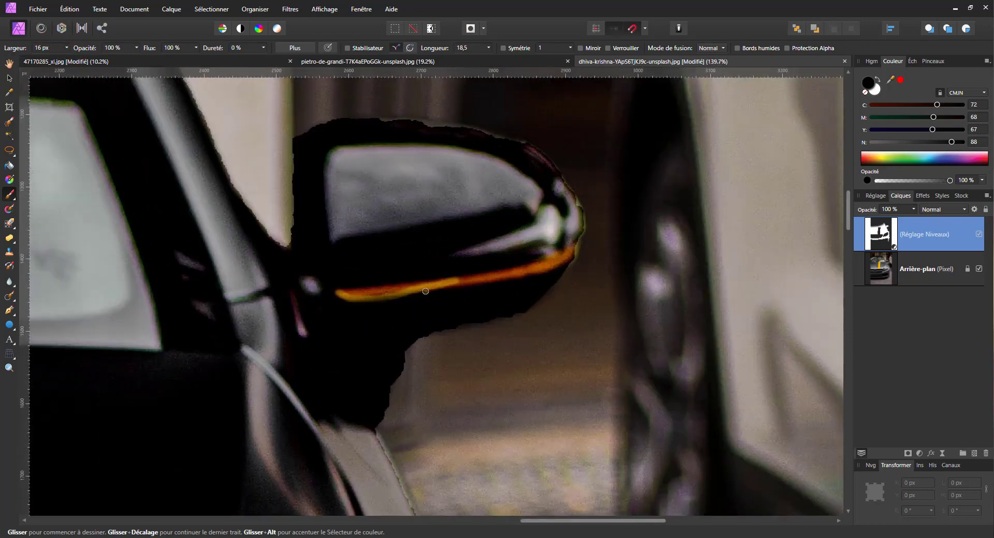
mouse_move(399, 287)
mouse_down()
mouse_move(340, 293)
mouse_move(418, 291)
mouse_move(561, 259)
mouse_up()
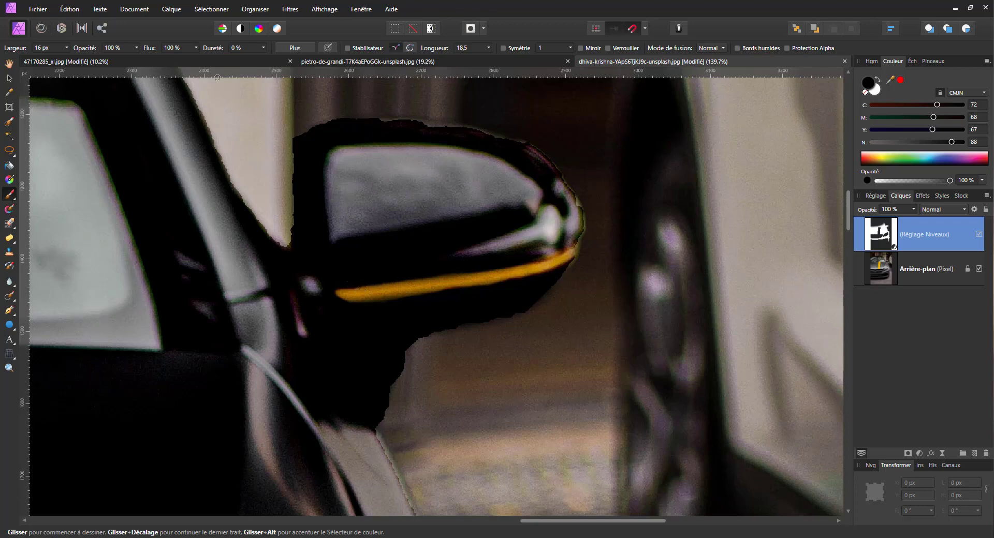
Paint the mask white with a 28 px brush along the side mirror's outer edge to smooth its outline.
drag(68, 59, 73, 59)
click(874, 89)
mouse_move(361, 128)
mouse_down()
mouse_move(430, 121)
mouse_move(539, 153)
mouse_up()
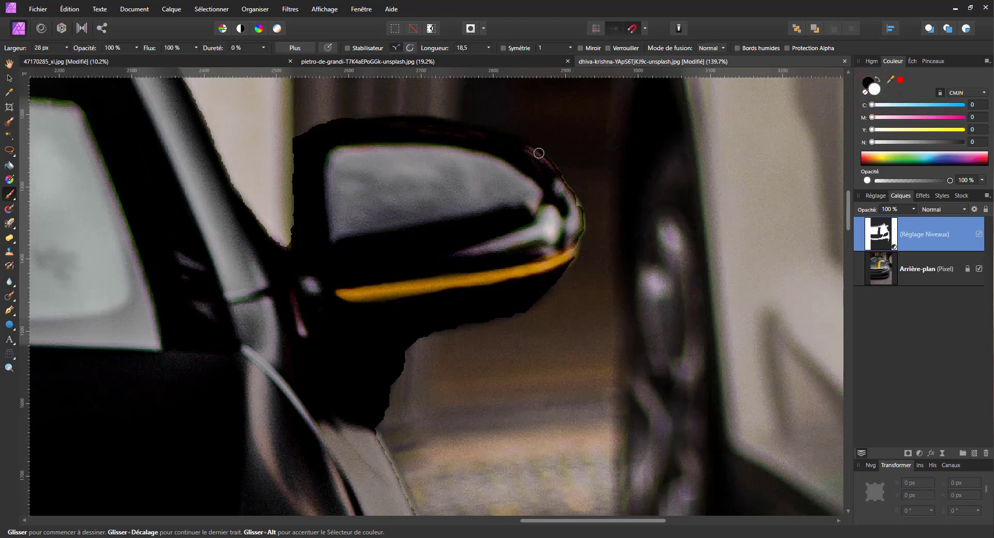
mouse_move(570, 184)
mouse_down()
mouse_move(581, 214)
mouse_move(553, 286)
mouse_move(512, 318)
mouse_move(438, 331)
mouse_move(402, 356)
mouse_up()
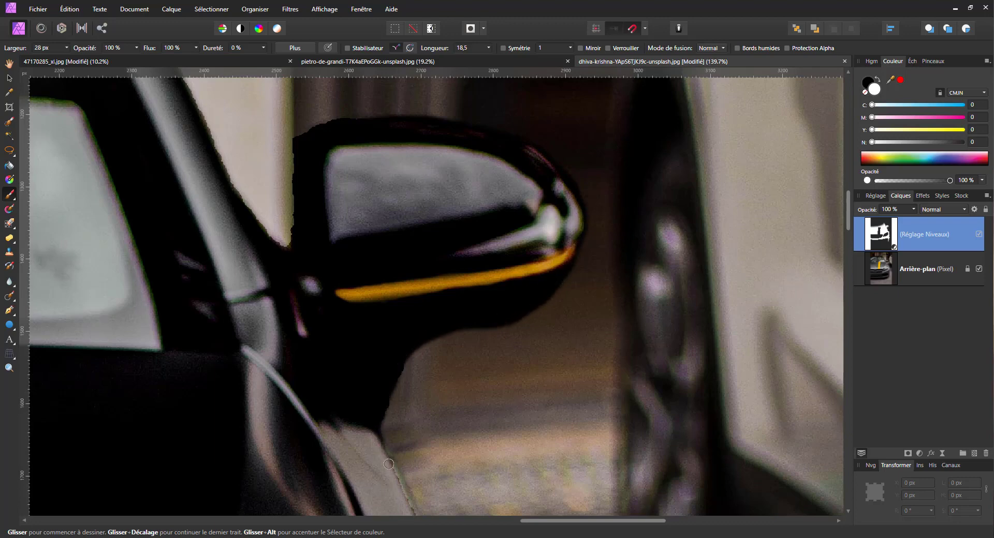
Reopen the Levels adjustment's settings and set its black level to 29% and gamma to 1.306.
scroll(388, 464, down, 10)
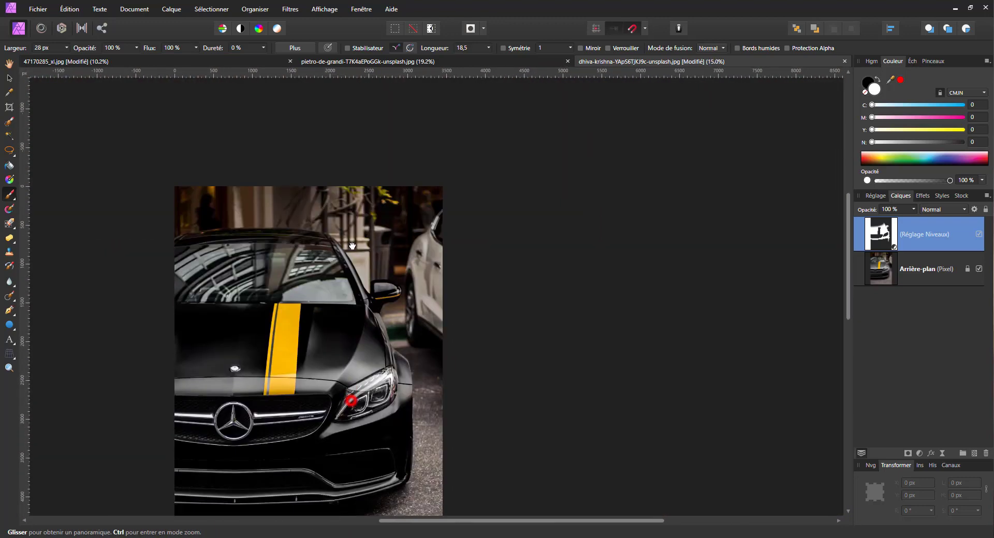
drag(352, 246, 420, 205)
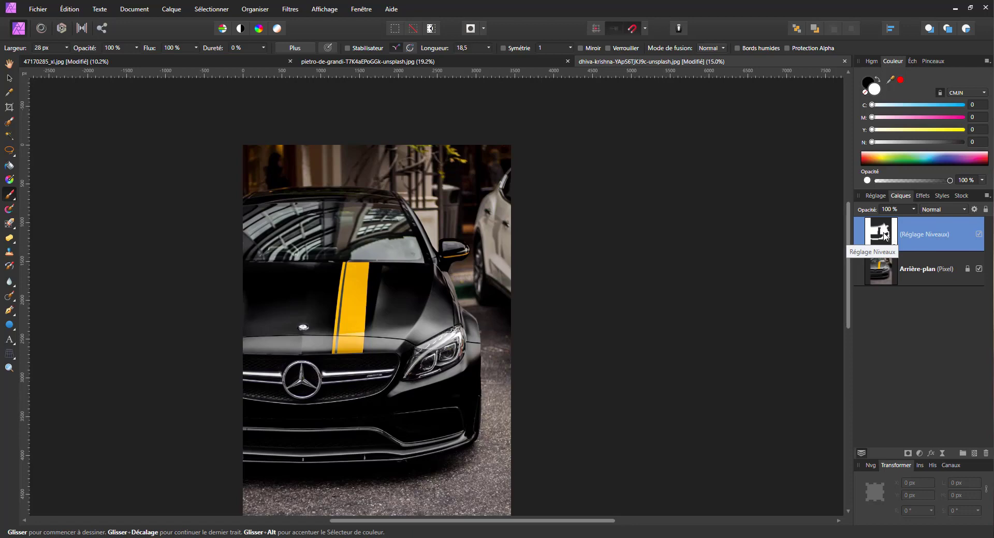
double_click(872, 227)
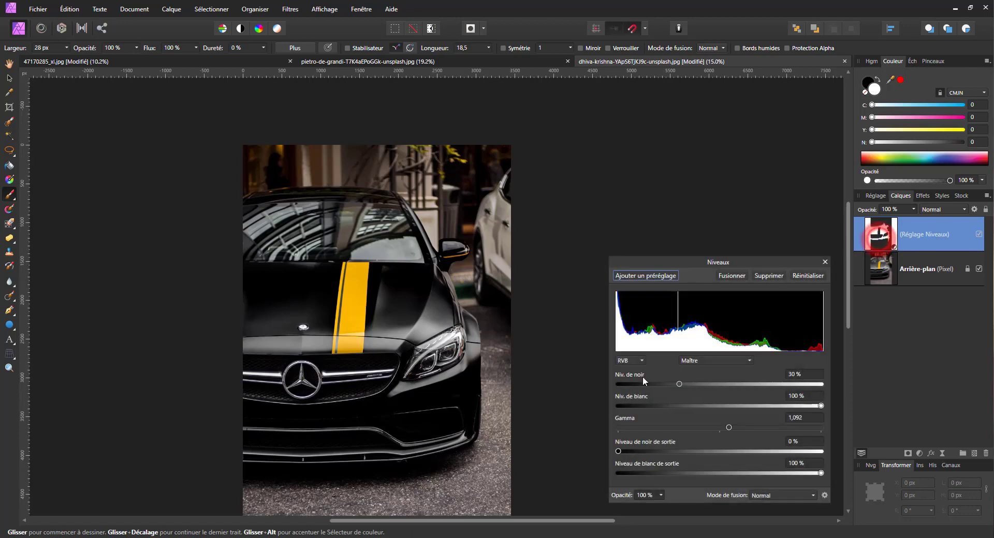
mouse_move(679, 387)
mouse_down()
mouse_move(697, 382)
mouse_move(654, 384)
mouse_move(677, 386)
mouse_up()
drag(732, 427, 751, 417)
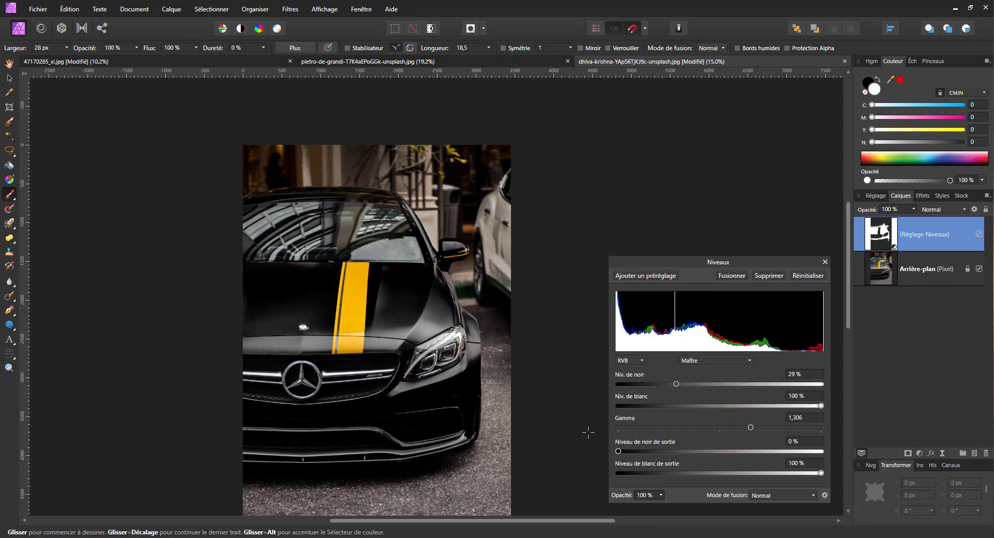
Compare the car with and without the Levels adjustment, and undo the accidental move of its layer below the background.
click(978, 235)
click(979, 236)
click(978, 236)
click(978, 236)
drag(914, 238, 974, 444)
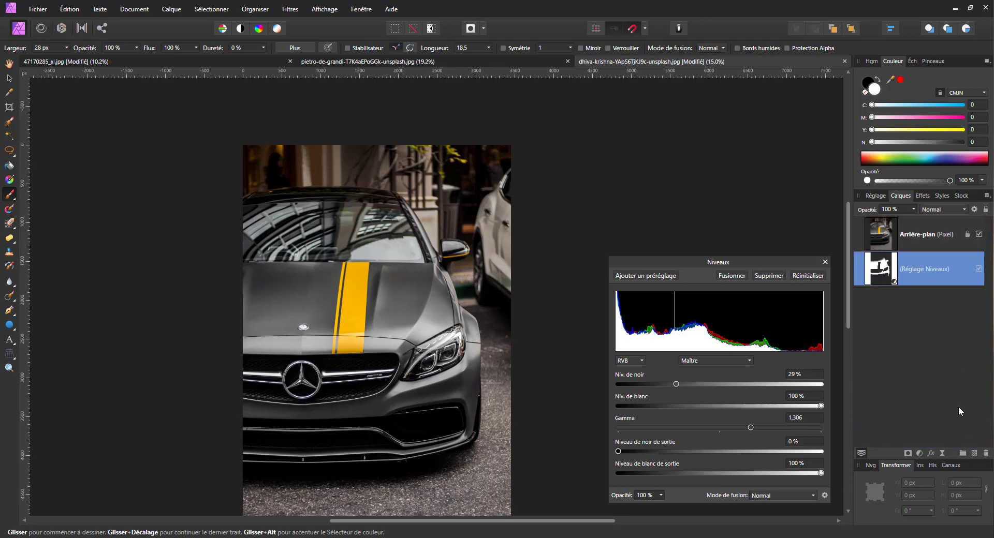
key(ctrl+z)
Duplicate the Levels adjustment, reduce the copy's black level to 10% and hide the original adjustment beneath it.
key(ctrl+j)
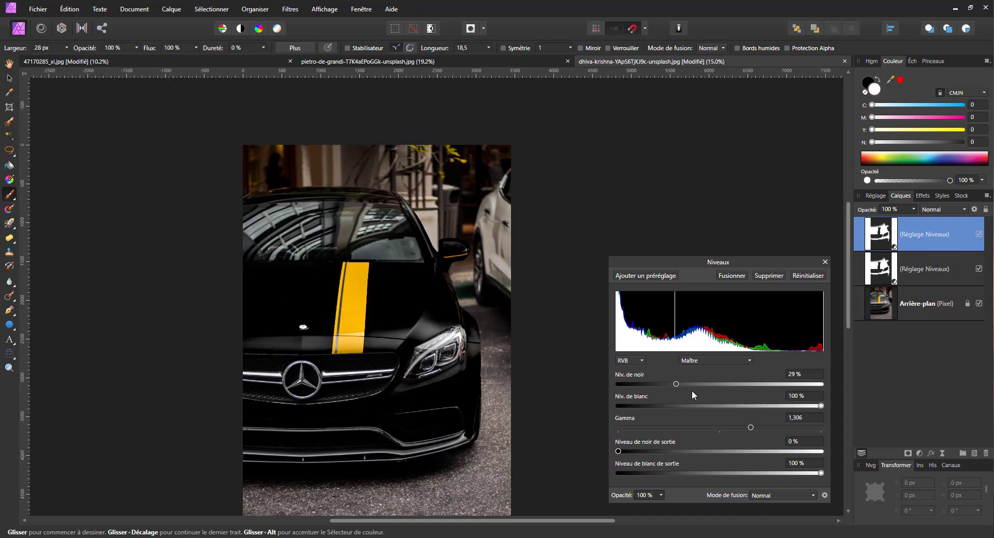
mouse_move(676, 384)
mouse_down()
mouse_move(607, 382)
mouse_move(649, 383)
mouse_move(639, 377)
mouse_up()
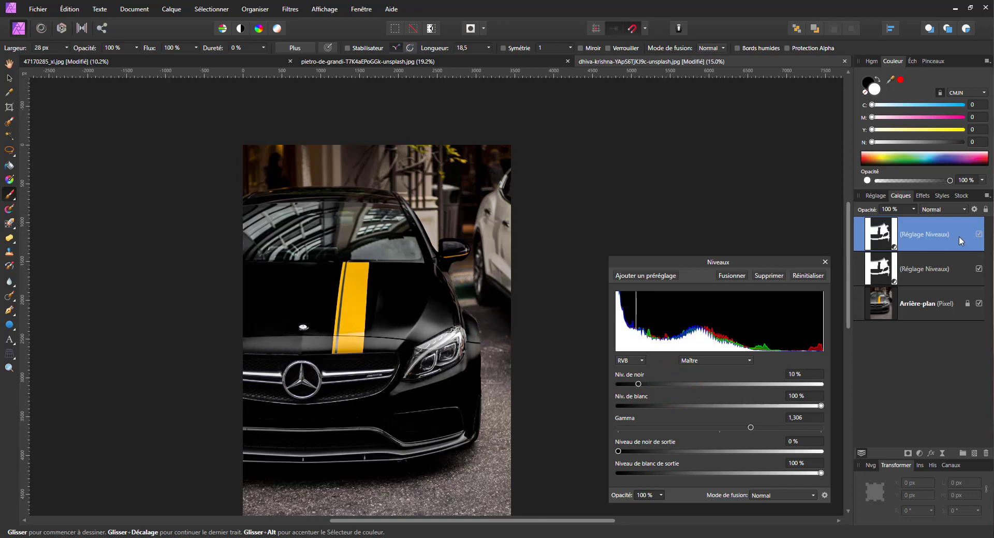
click(978, 269)
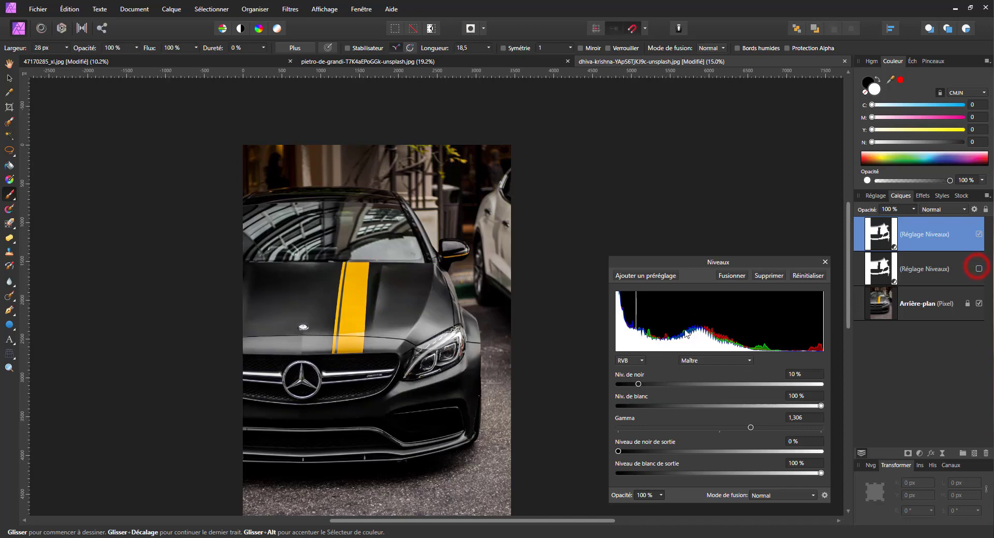
Turn the bodywork white by setting the duplicate's black level to 0%, white level to 52% and gamma to 0.546.
drag(638, 384, 606, 385)
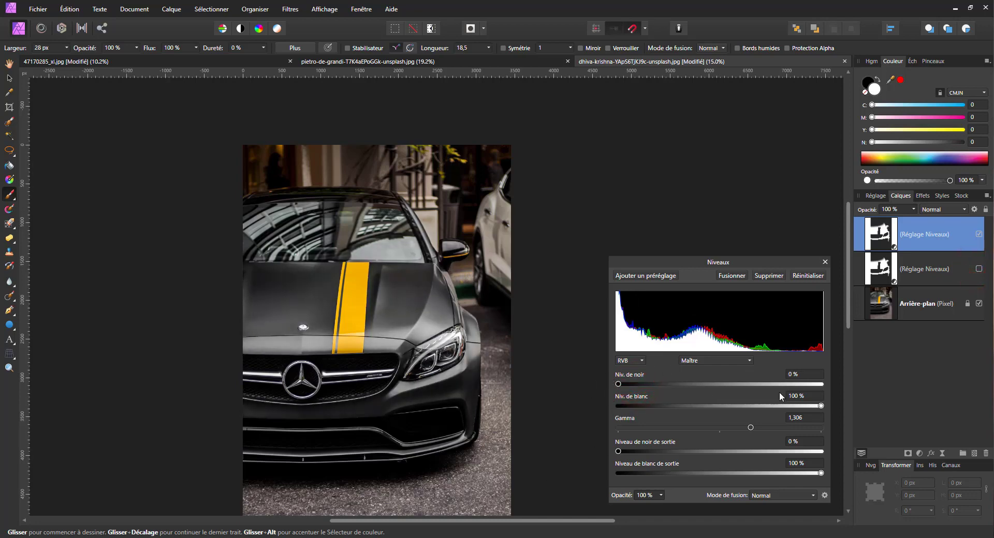
drag(822, 407, 673, 429)
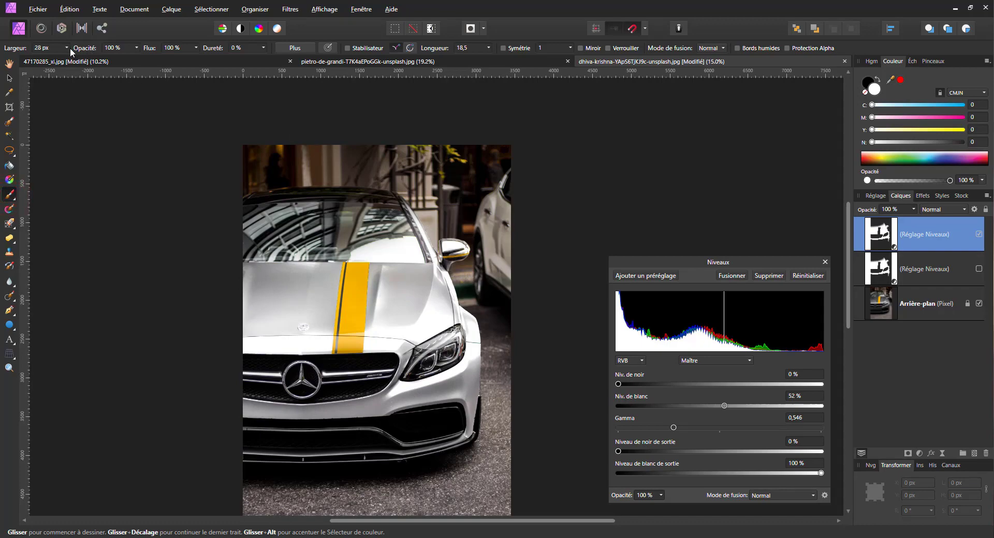
click(79, 63)
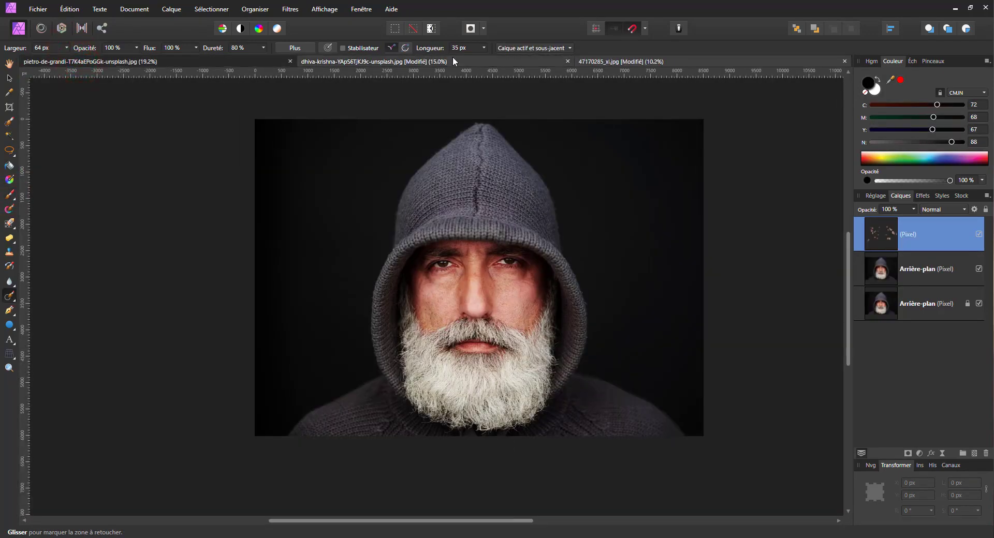
click(157, 60)
click(383, 63)
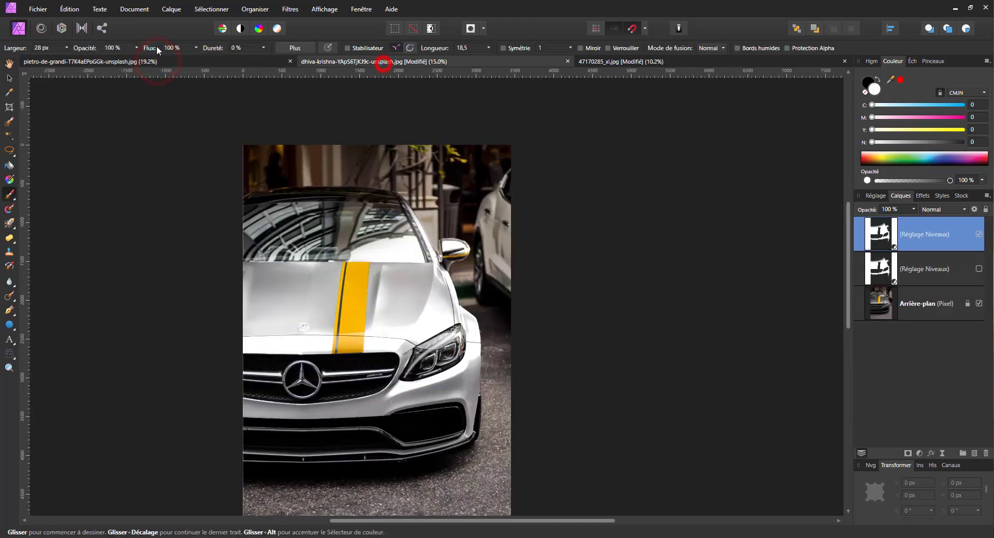
Paint the duplicate's mask white along the car's roof with a 348 px brush, and refine the roof's left end at 262 px.
click(67, 48)
drag(76, 61, 93, 62)
drag(388, 198, 252, 200)
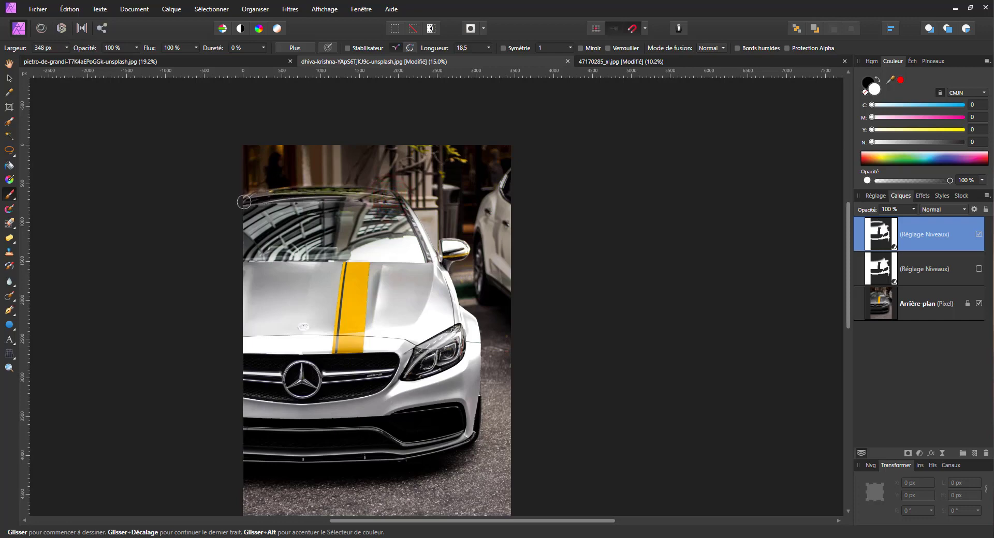
scroll(252, 199, up, 5)
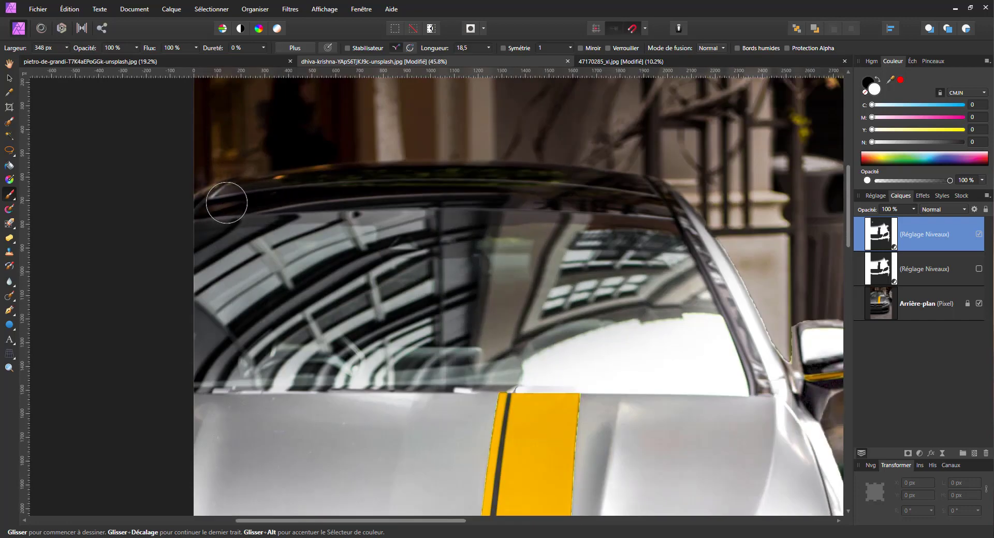
click(66, 47)
drag(68, 58, 55, 58)
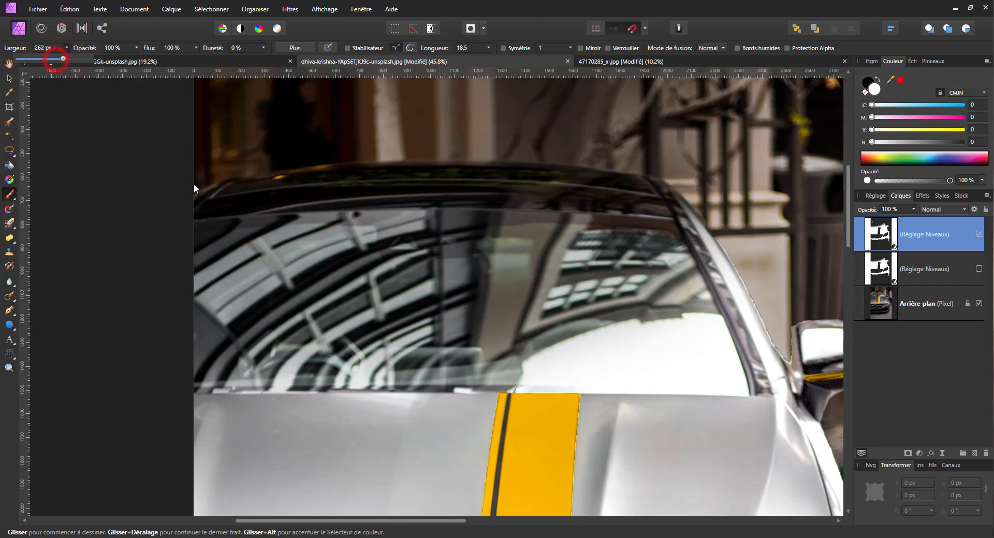
mouse_move(218, 204)
mouse_down()
mouse_move(513, 187)
mouse_move(631, 191)
mouse_move(656, 202)
mouse_move(518, 184)
mouse_move(273, 182)
mouse_move(233, 247)
mouse_up()
Outline the thin dark line inside the yellow hood stripe with a polygonal freehand selection.
scroll(470, 366, down, 5)
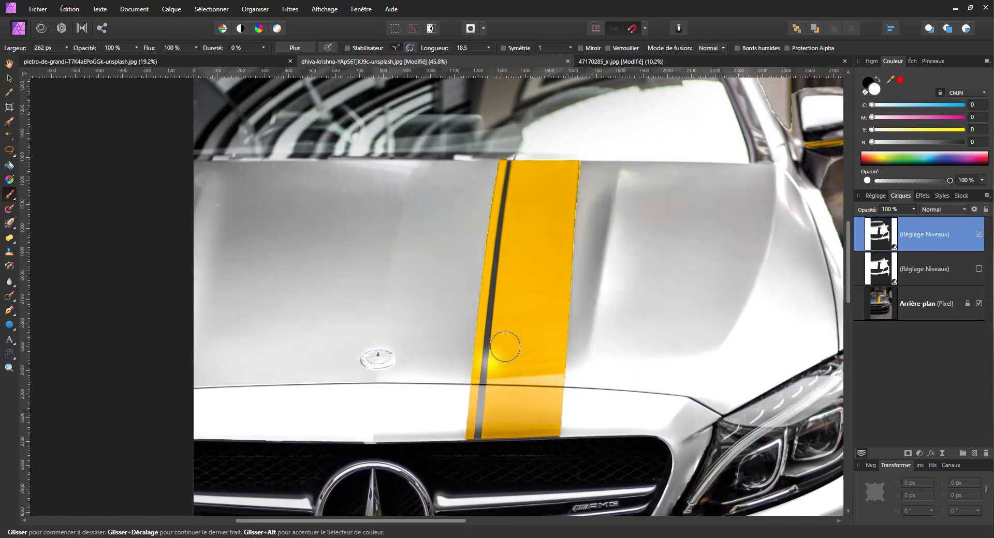
scroll(505, 347, down, 2)
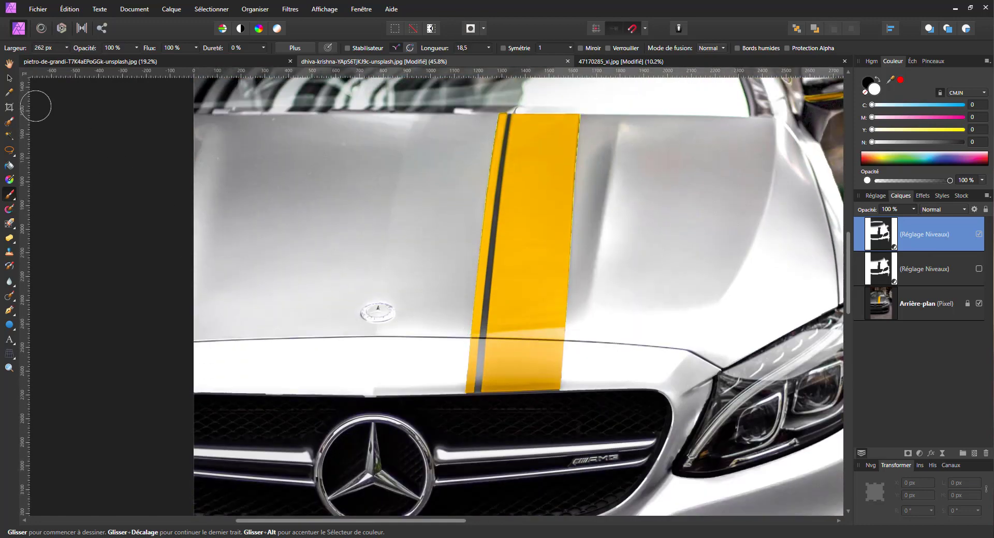
click(8, 156)
click(65, 206)
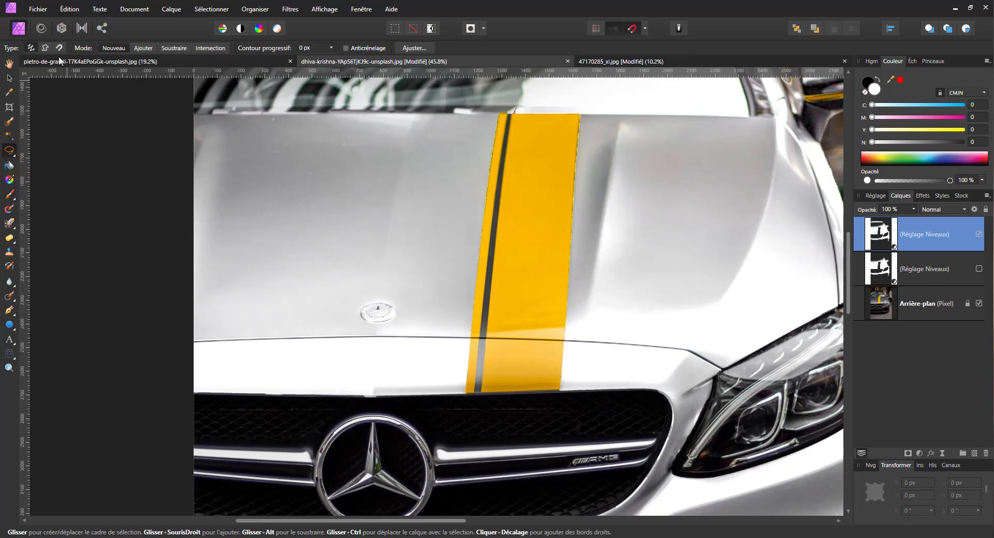
click(45, 47)
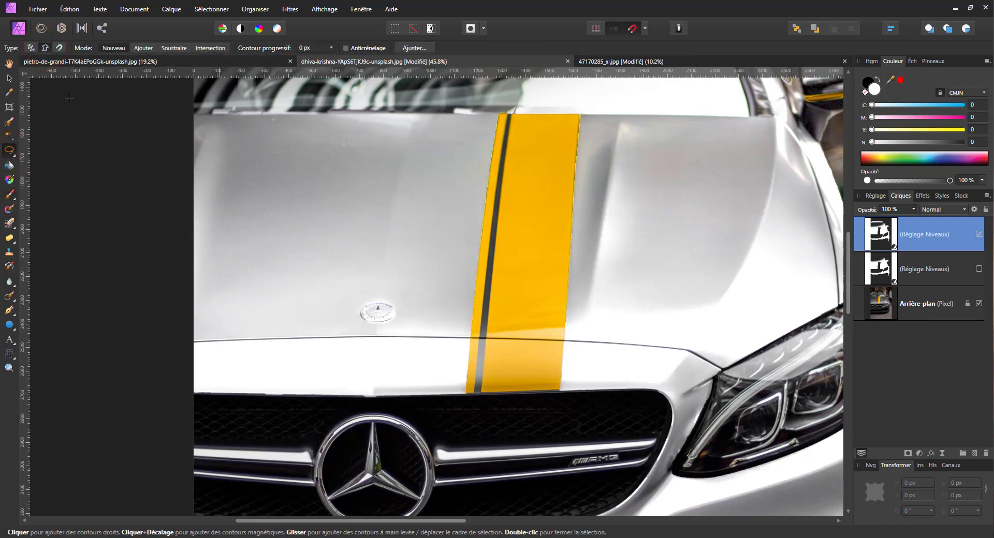
click(474, 394)
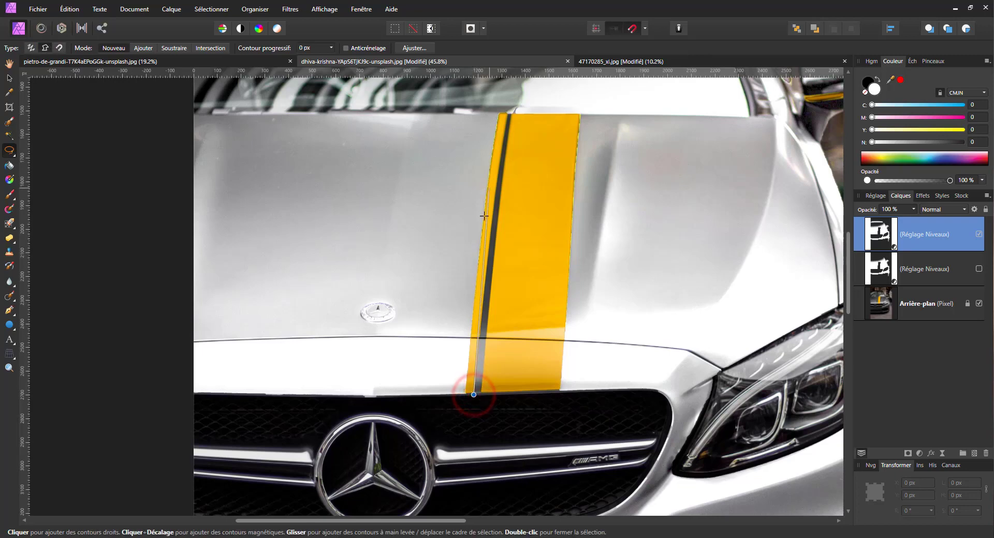
click(484, 288)
click(499, 162)
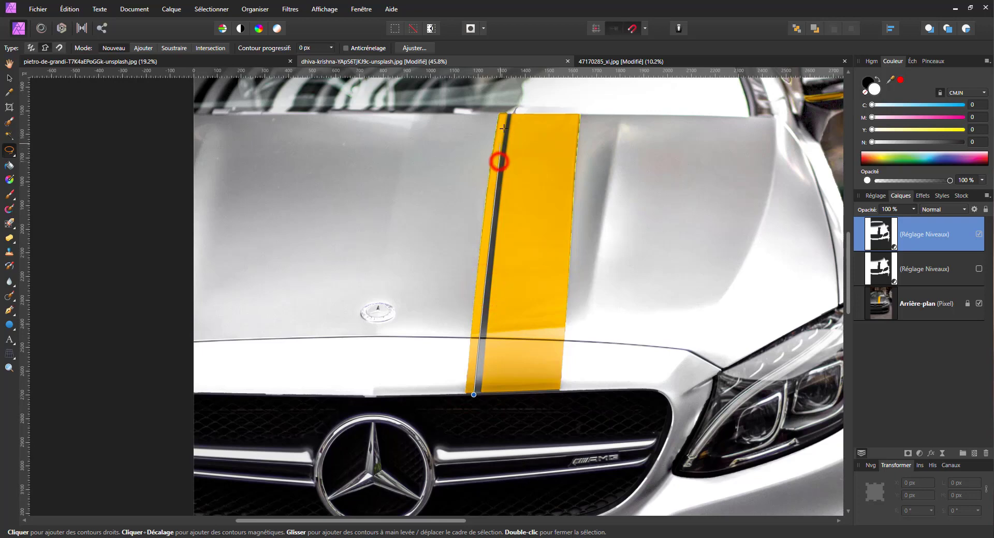
click(507, 106)
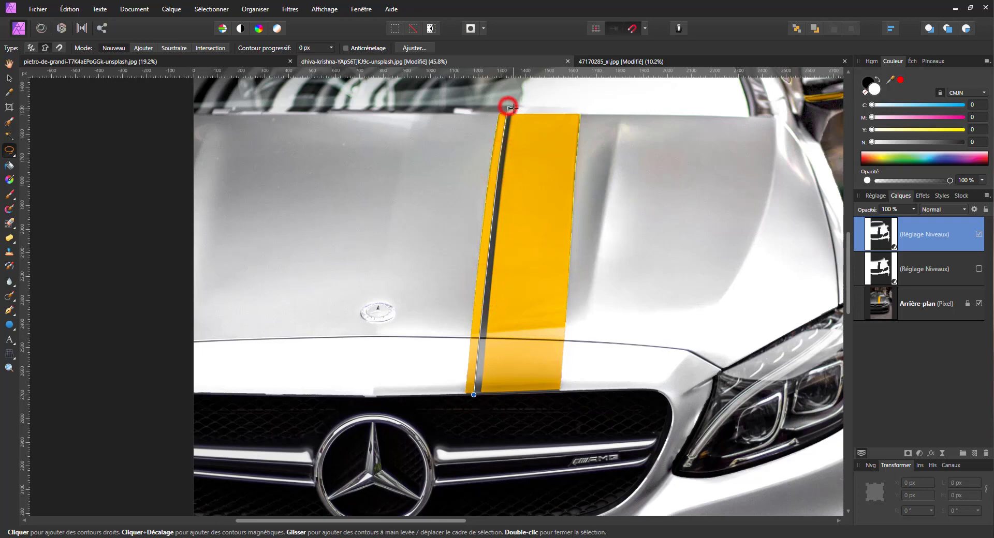
click(509, 126)
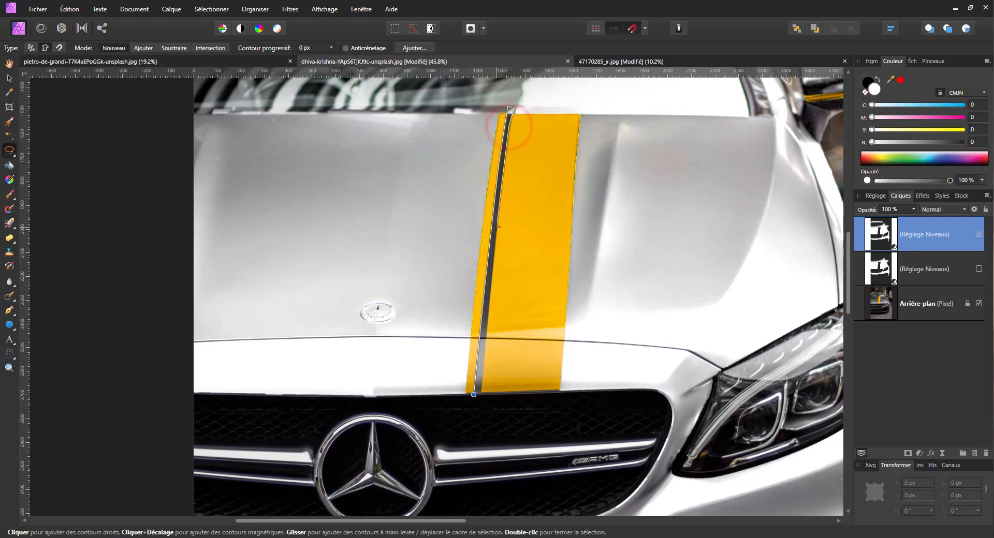
click(498, 228)
click(478, 402)
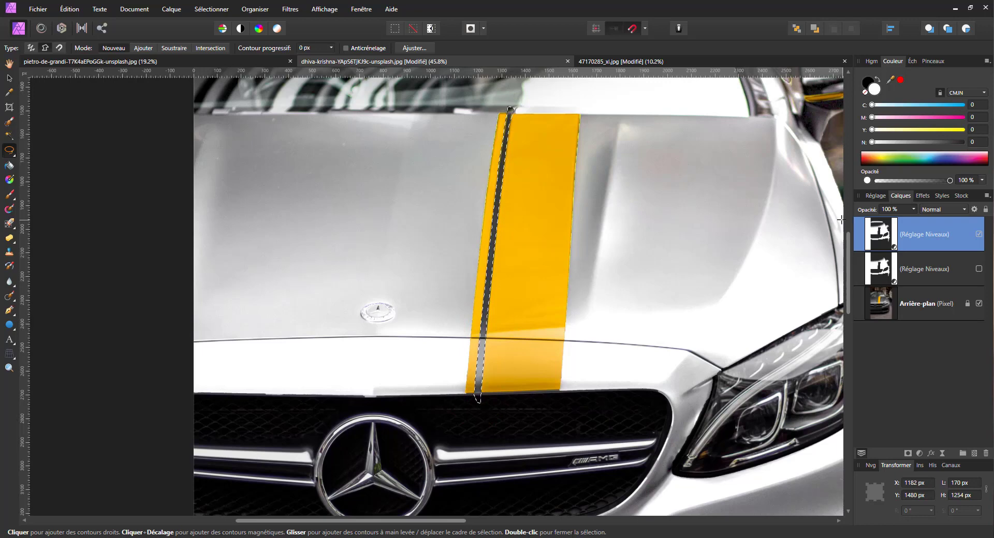
Paint the duplicate's mask white within the selected thin line using the 262 px brush, and clear the selection.
click(868, 82)
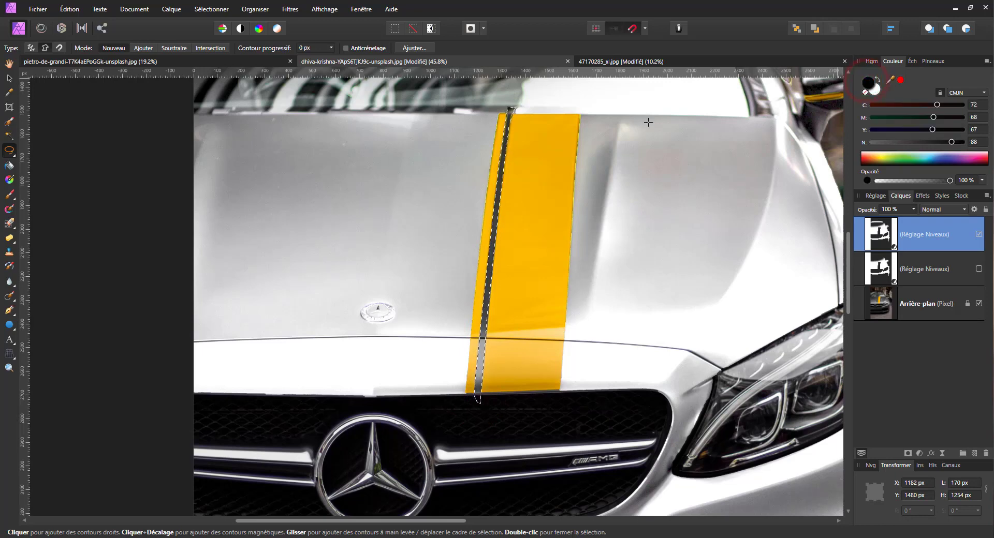
click(10, 195)
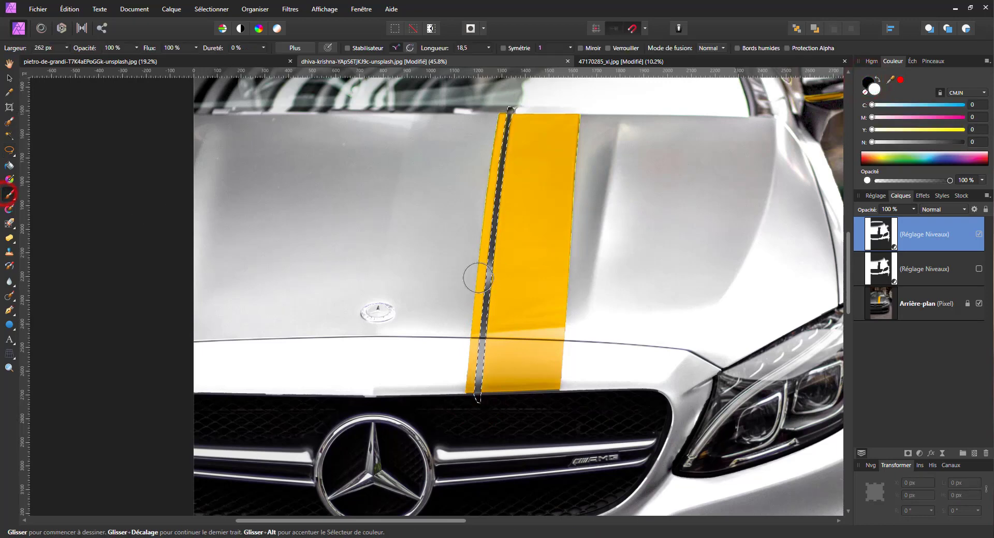
mouse_move(477, 278)
mouse_down()
mouse_move(462, 414)
mouse_move(470, 279)
mouse_move(475, 340)
mouse_move(513, 115)
mouse_move(486, 312)
mouse_move(506, 129)
mouse_move(482, 163)
mouse_move(498, 121)
mouse_move(488, 187)
mouse_up()
key(ctrl+d)
drag(481, 333, 387, 363)
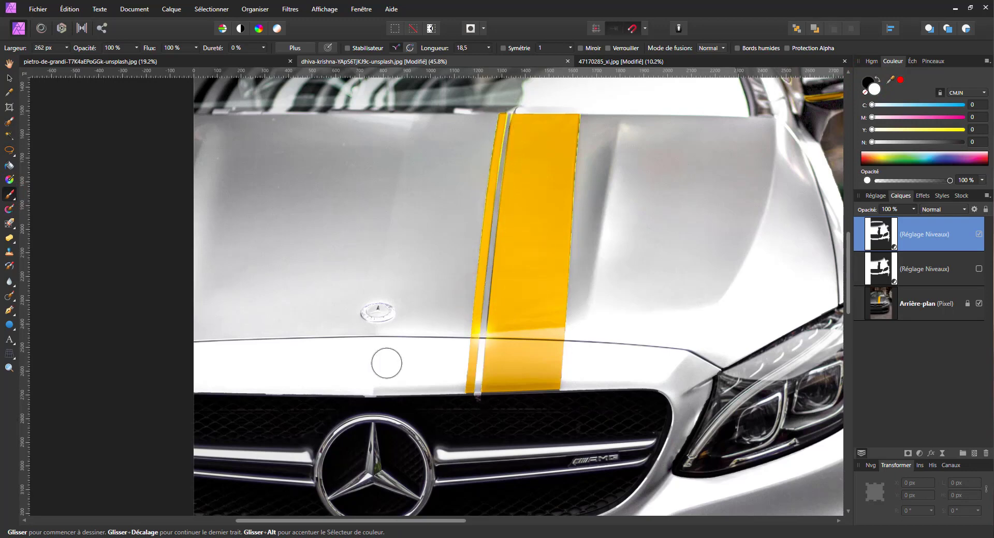
Swap the brush colour to black and mask the adjustment off the grille edge just below the thin line.
scroll(417, 289, down, 2)
scroll(421, 278, down, 3)
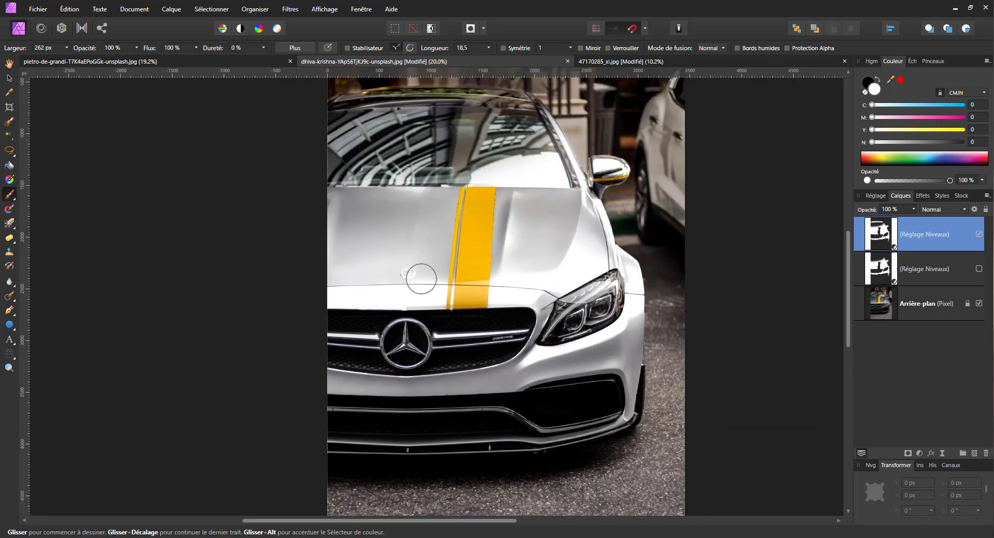
key(x)
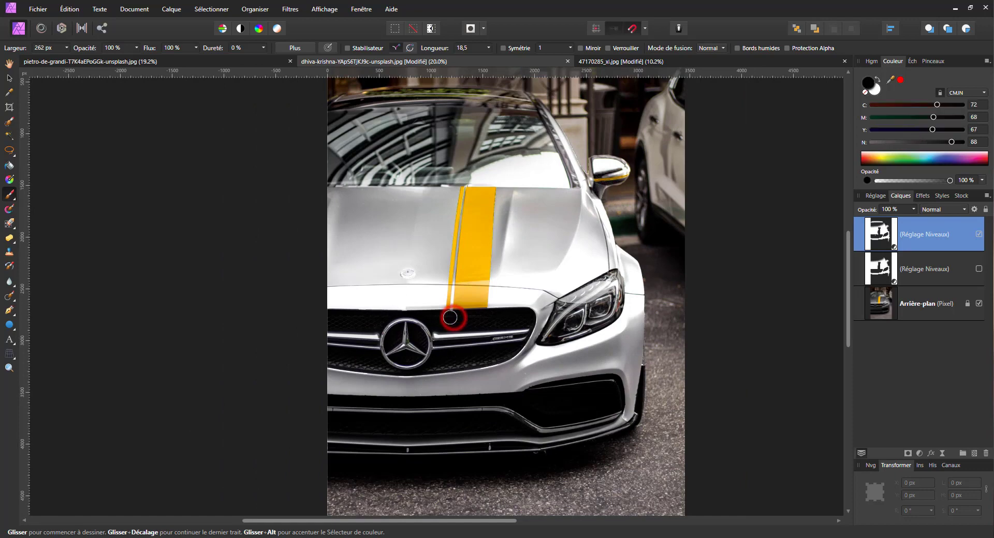
scroll(435, 336, up, 2)
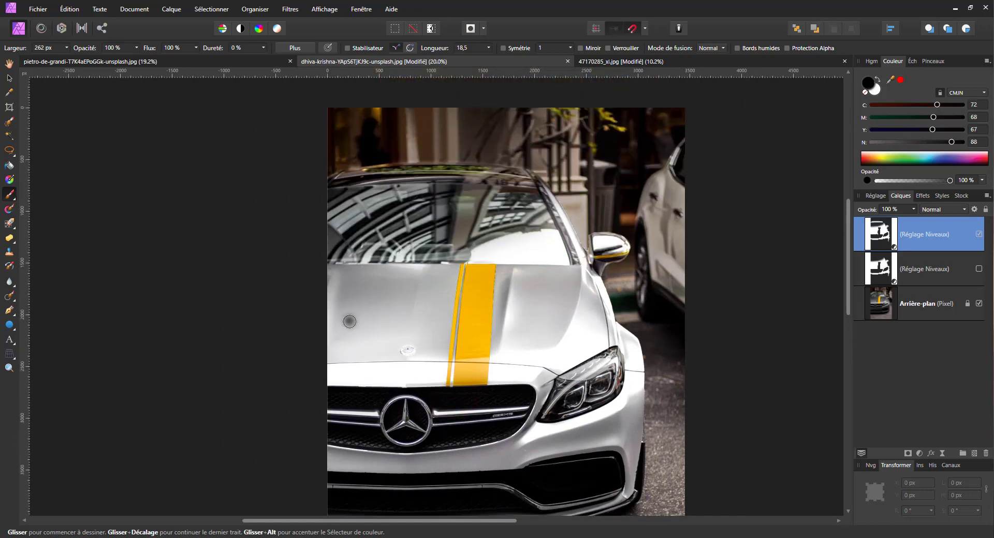
Toggle the two Levels adjustments to compare the original grey, black and white versions of the car.
key(ctrl+minus)
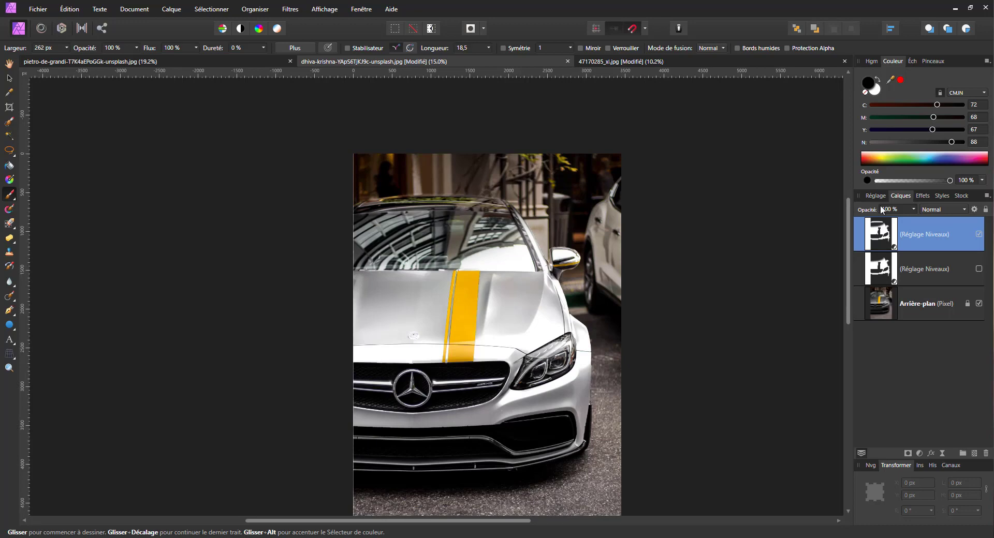
click(978, 235)
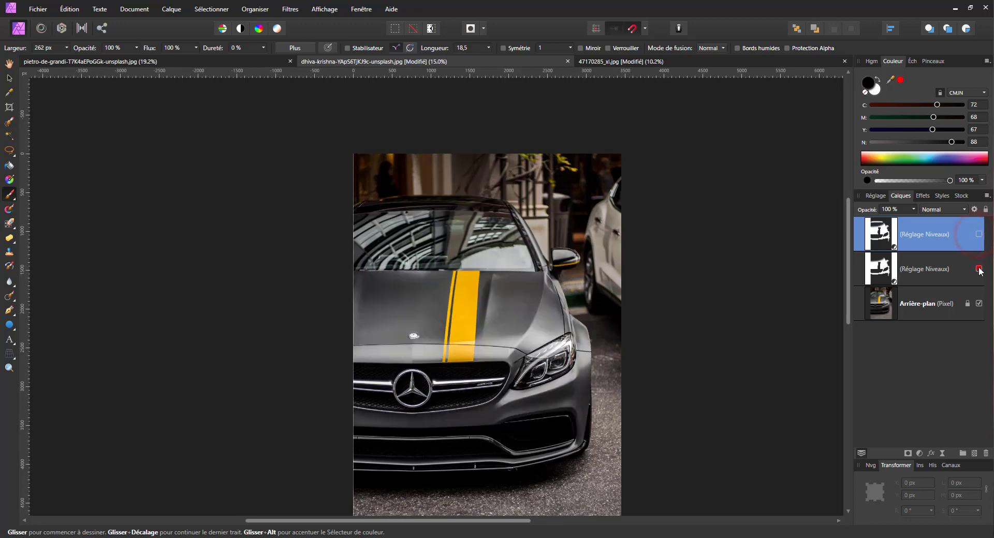
click(979, 269)
click(979, 268)
click(979, 234)
click(978, 268)
click(979, 269)
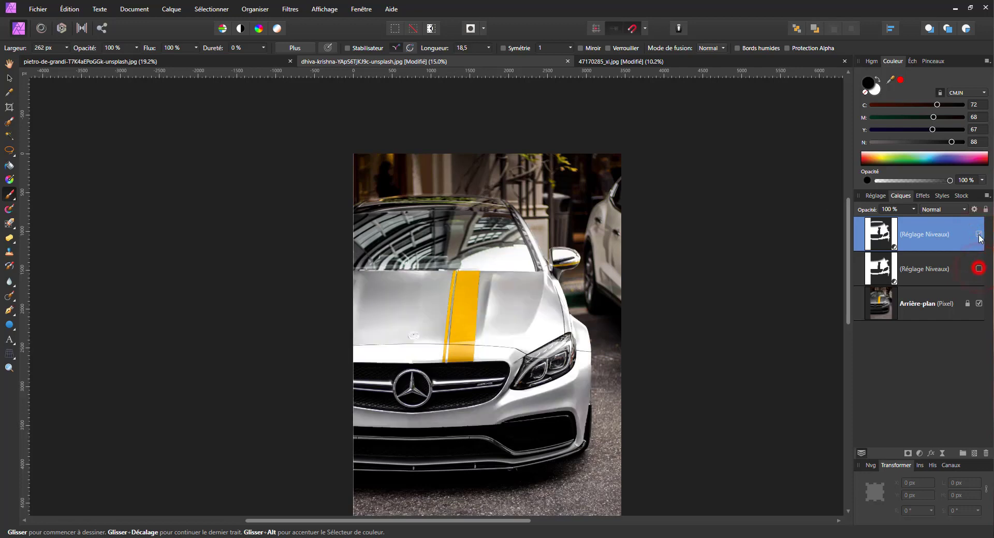
click(978, 234)
click(979, 234)
click(978, 234)
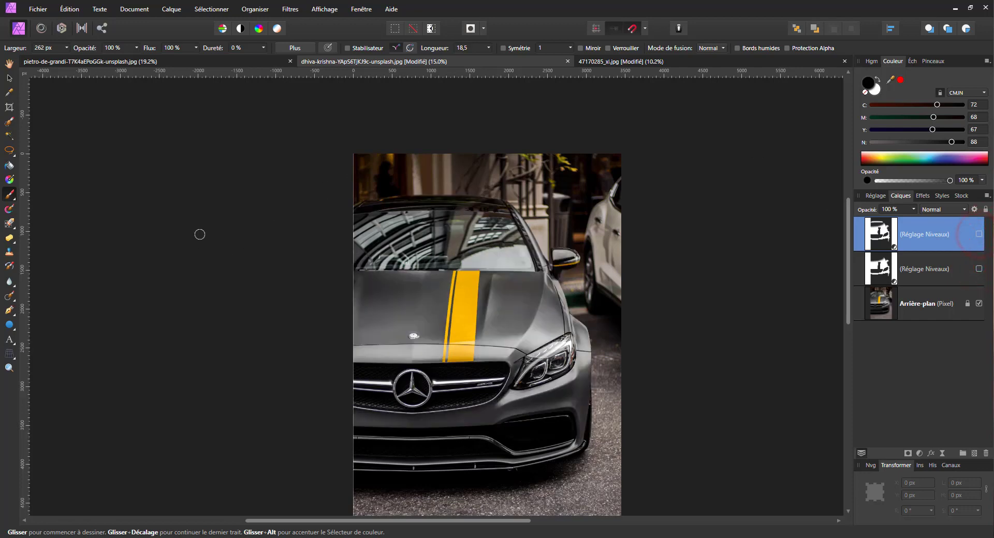